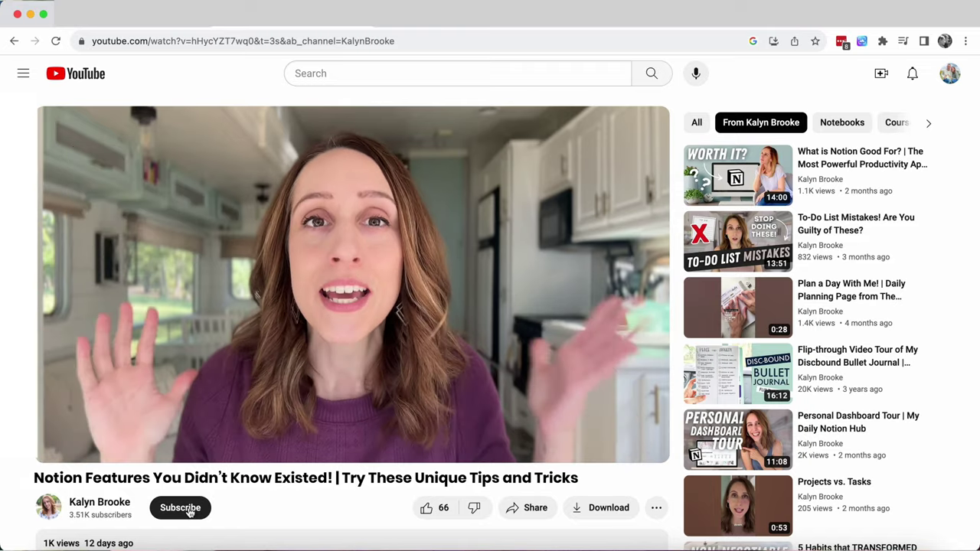
Step: Subscribe to the YouTube channel and set its notification bell to All
click(189, 511)
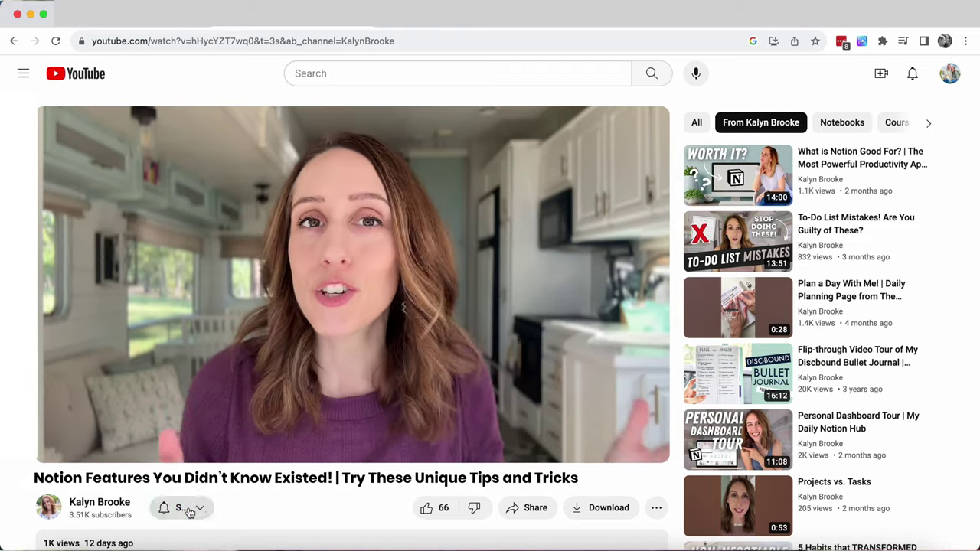
click(184, 511)
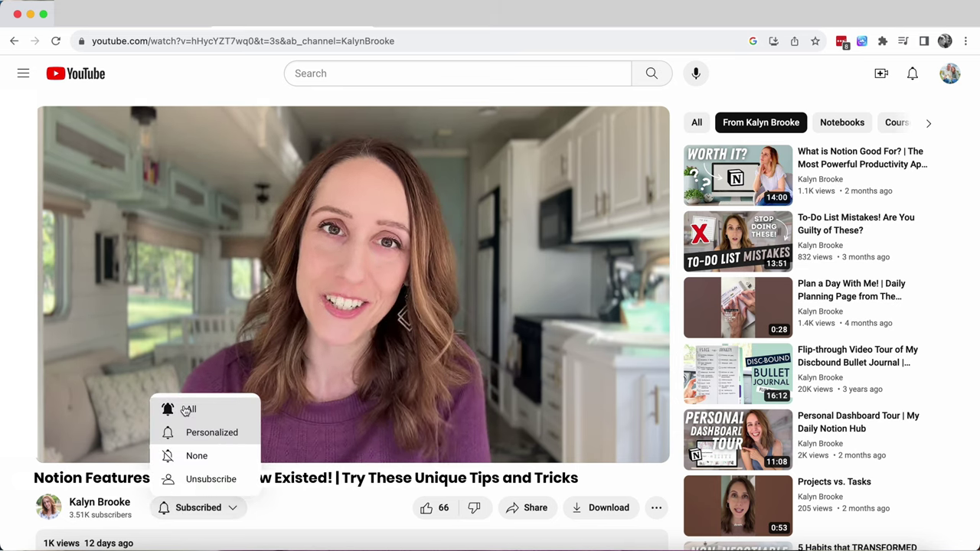
click(187, 410)
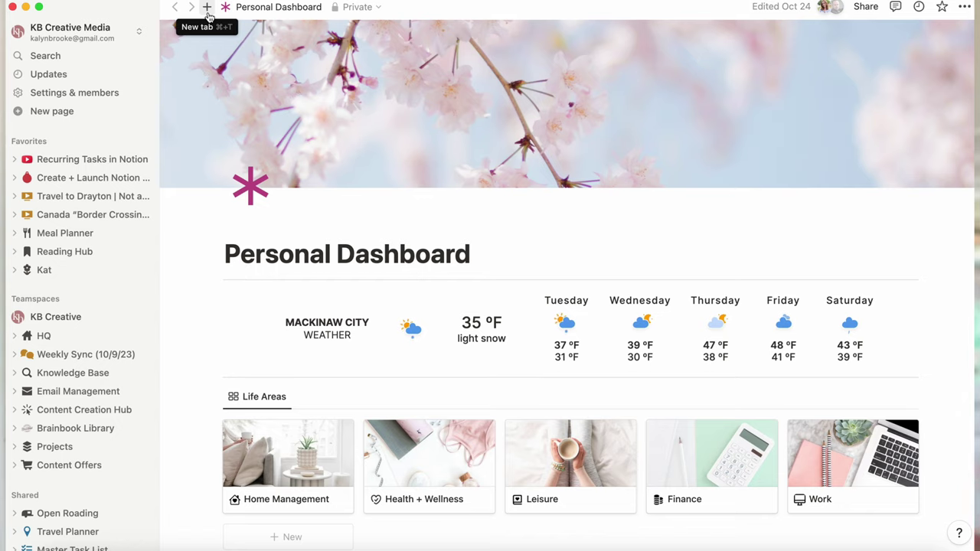
Step: Open Meal Planner in a new tab beside Personal Dashboard and switch between both tabs
click(208, 14)
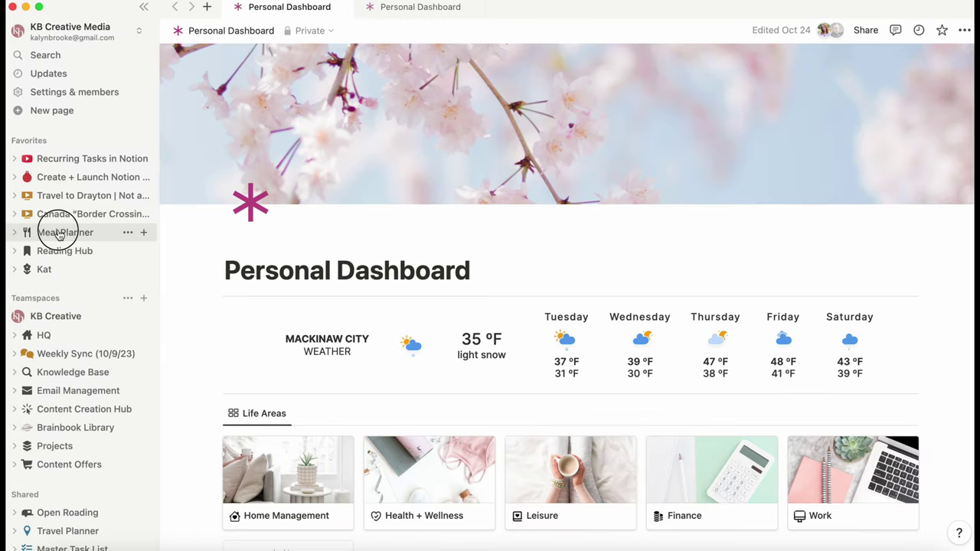
click(61, 232)
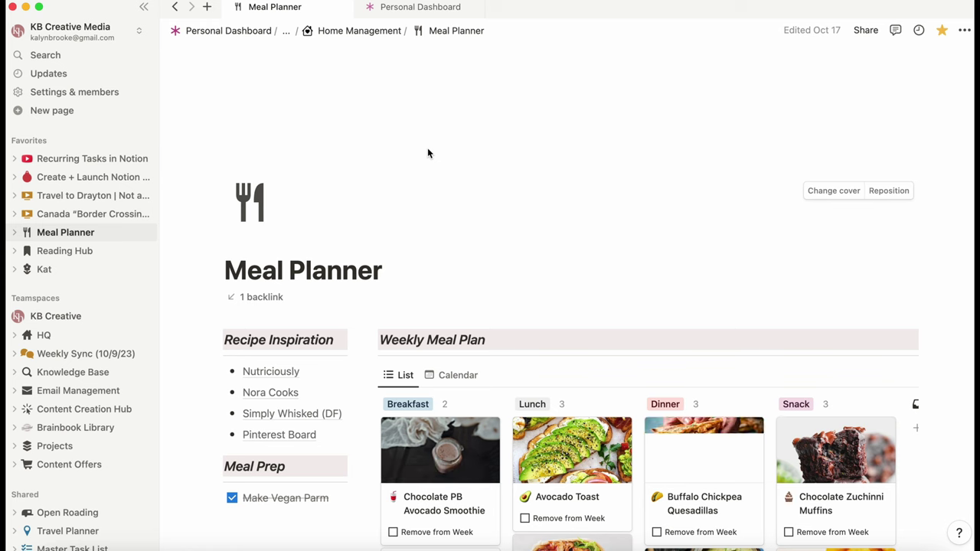
click(402, 9)
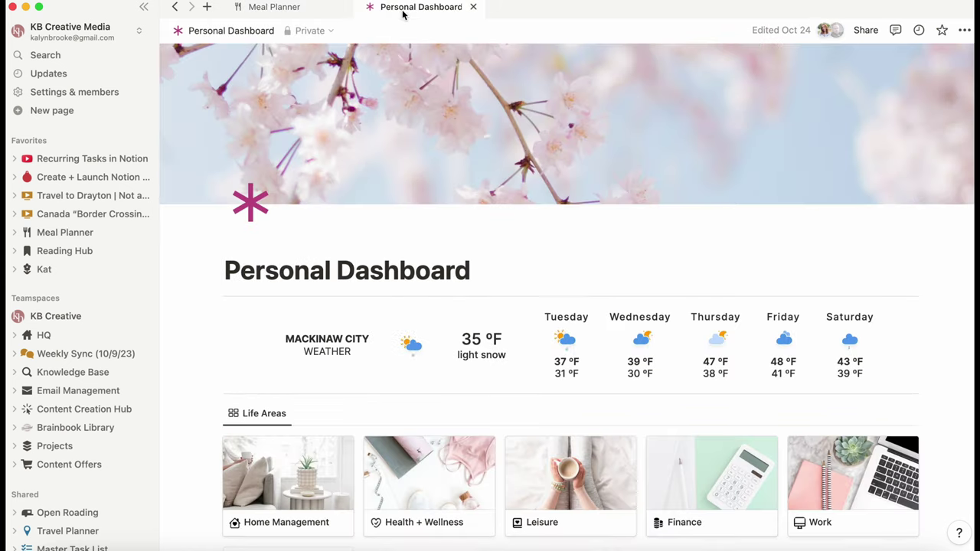
click(322, 15)
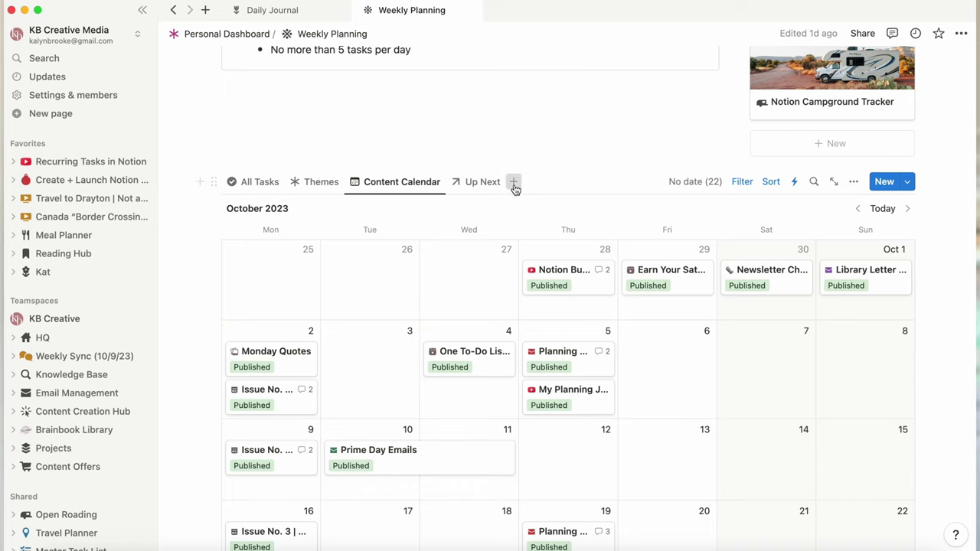
Step: Add a new view to the tasks block and browse every database under Show 20 more
click(514, 183)
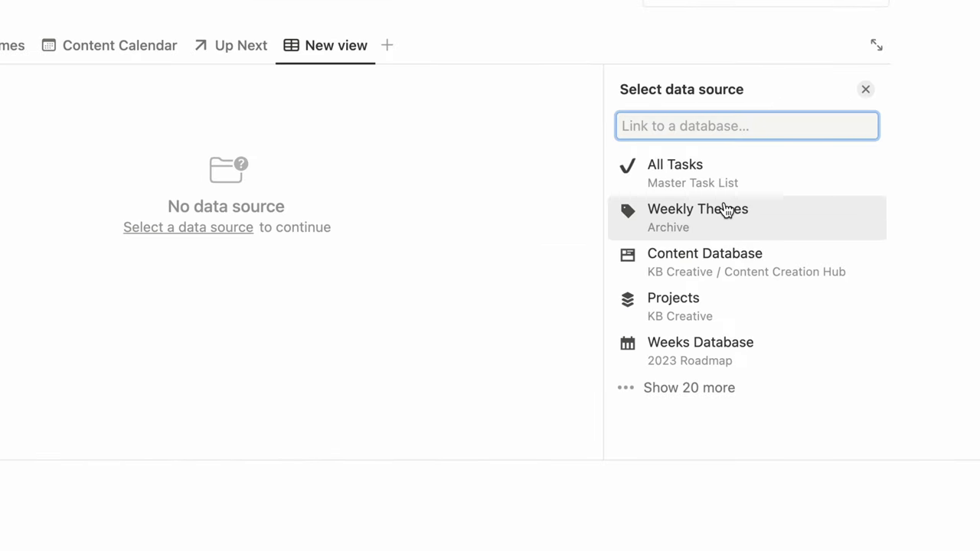
click(705, 400)
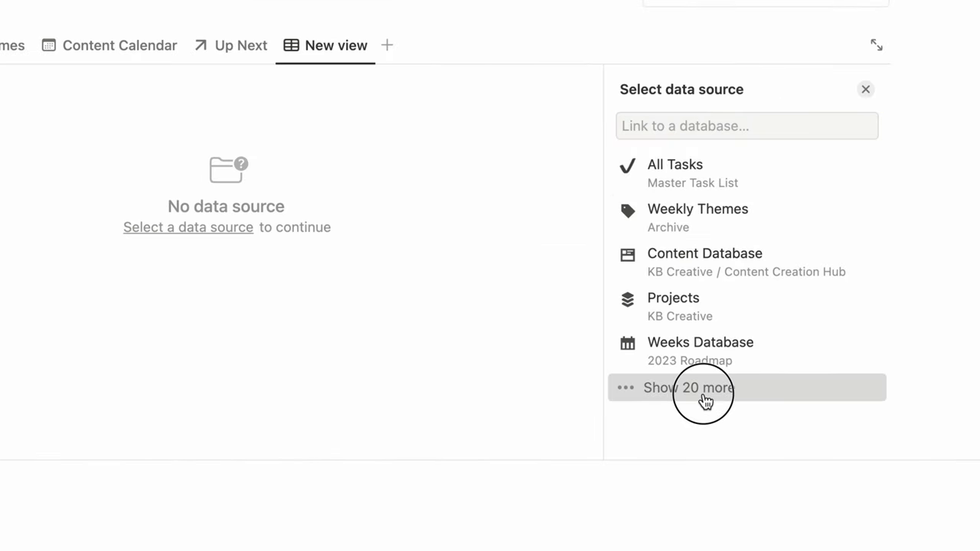
scroll(704, 402, down, 10)
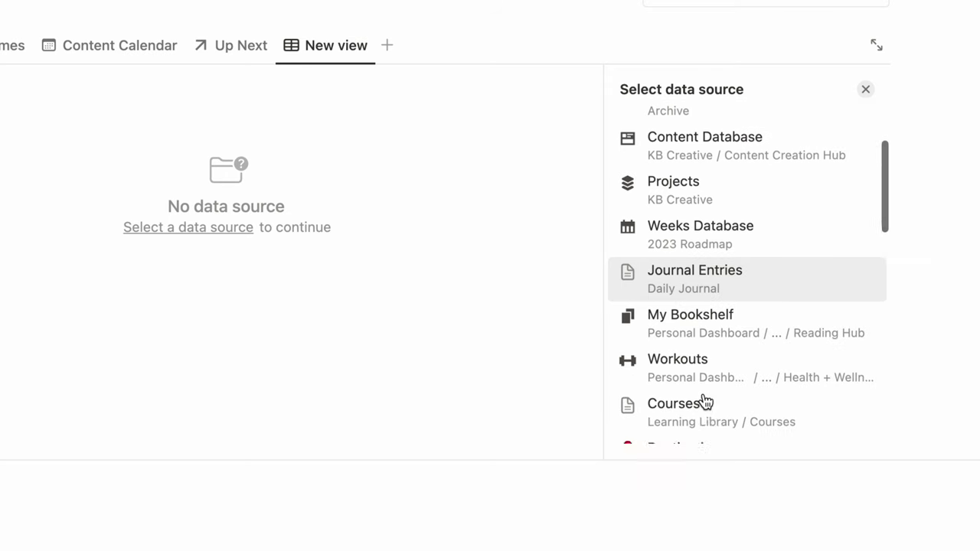
scroll(704, 401, down, 3)
scroll(704, 401, up, 12)
scroll(704, 401, up, 2)
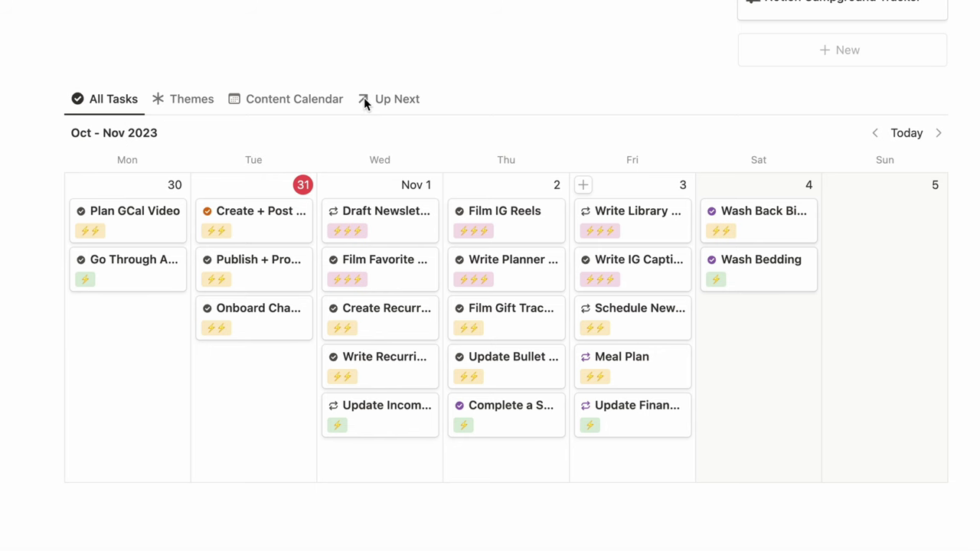
Step: Switch the tasks block to Up Next, then Themes, then Content Calendar
click(388, 101)
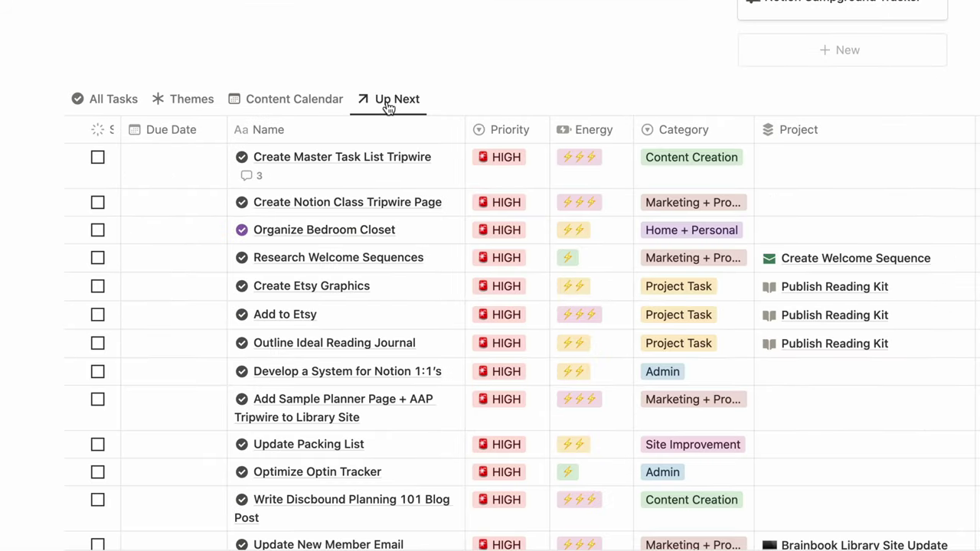
click(192, 110)
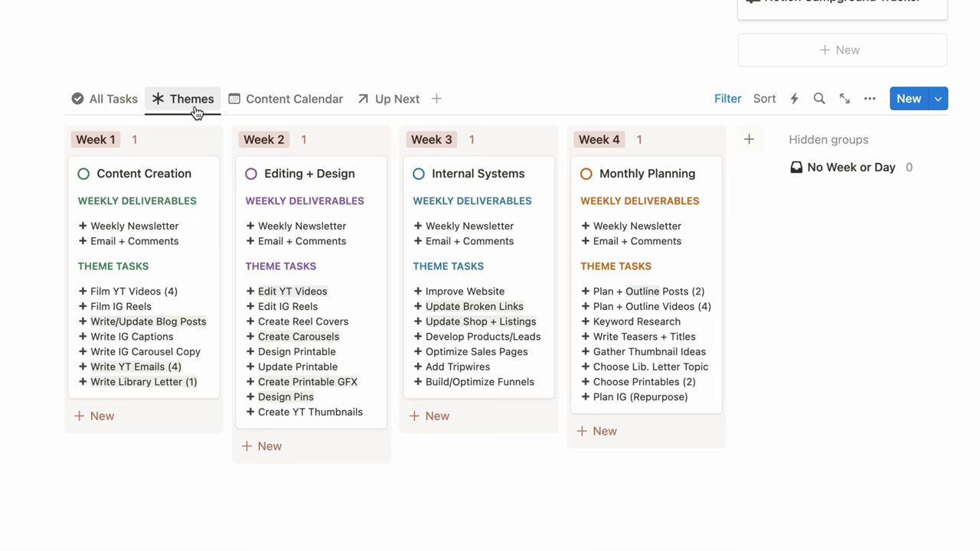
click(297, 103)
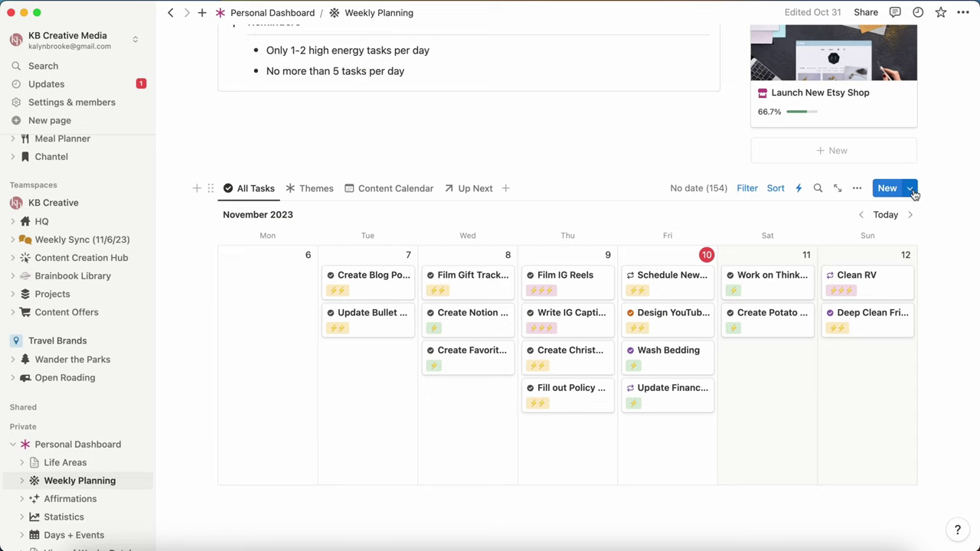
Step: Start a new All Tasks template titled Quick Capture Task
click(911, 190)
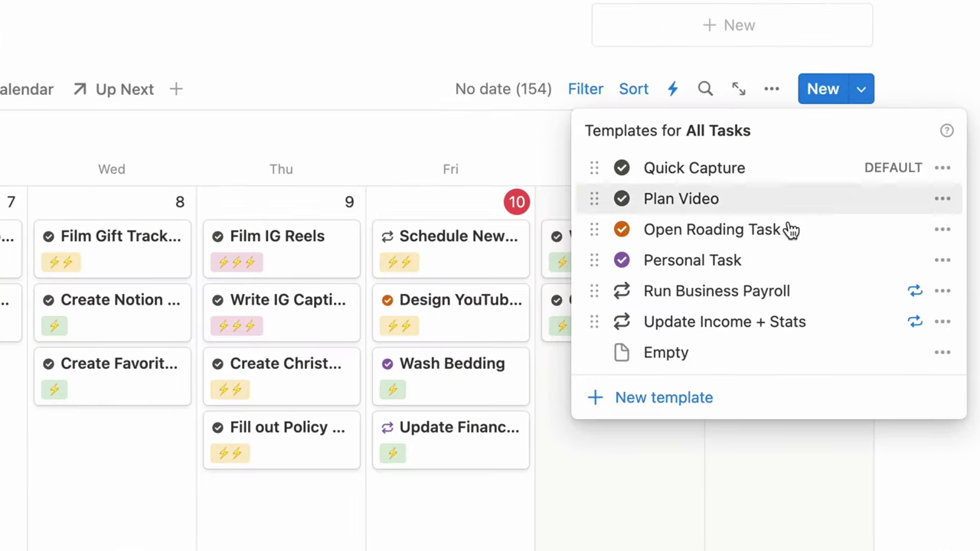
click(687, 399)
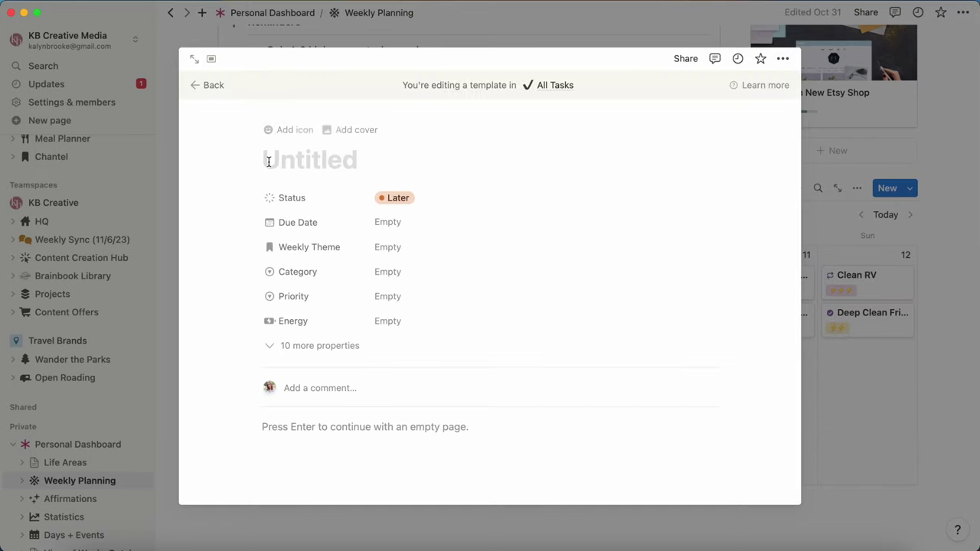
text(Quick Capture Task)
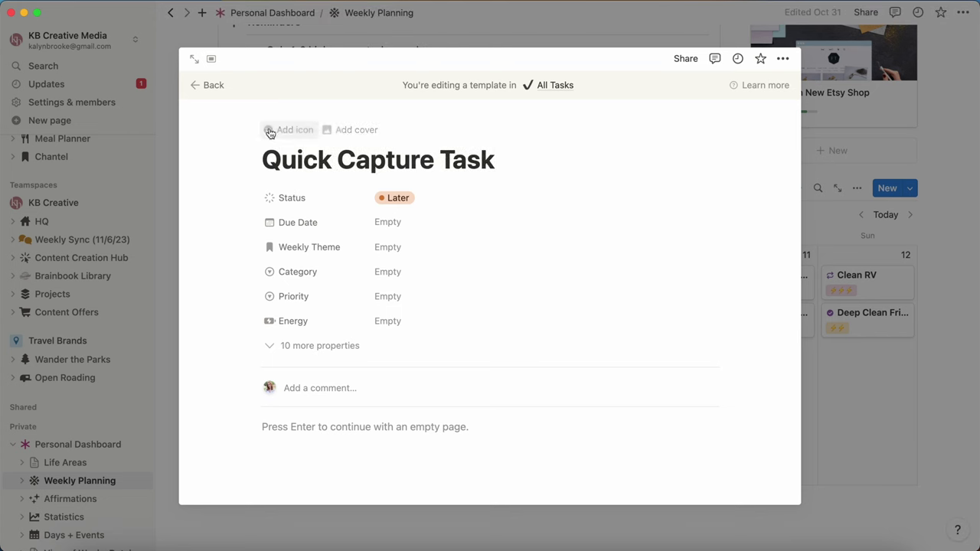
Step: Give the template a dark checkmark-circle icon and return to Weekly Planning
click(282, 132)
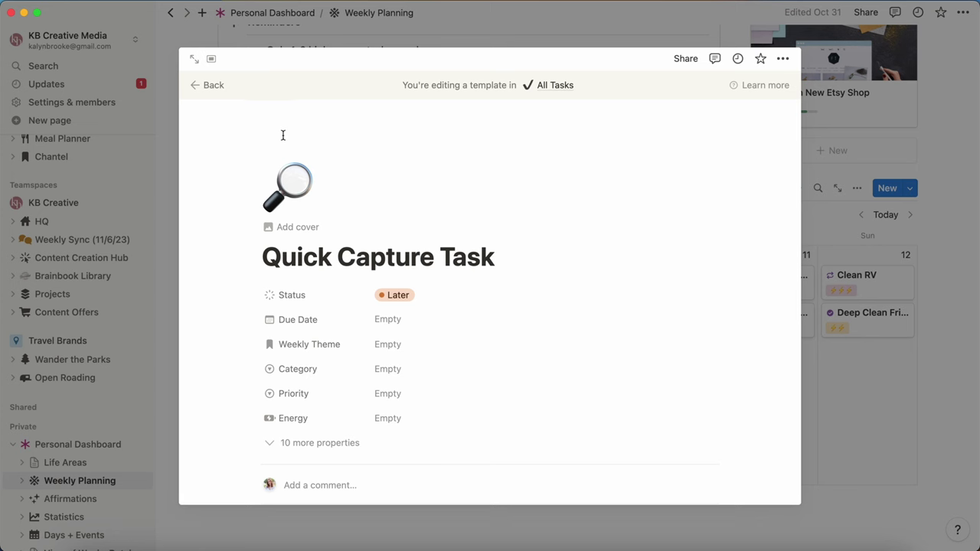
click(291, 192)
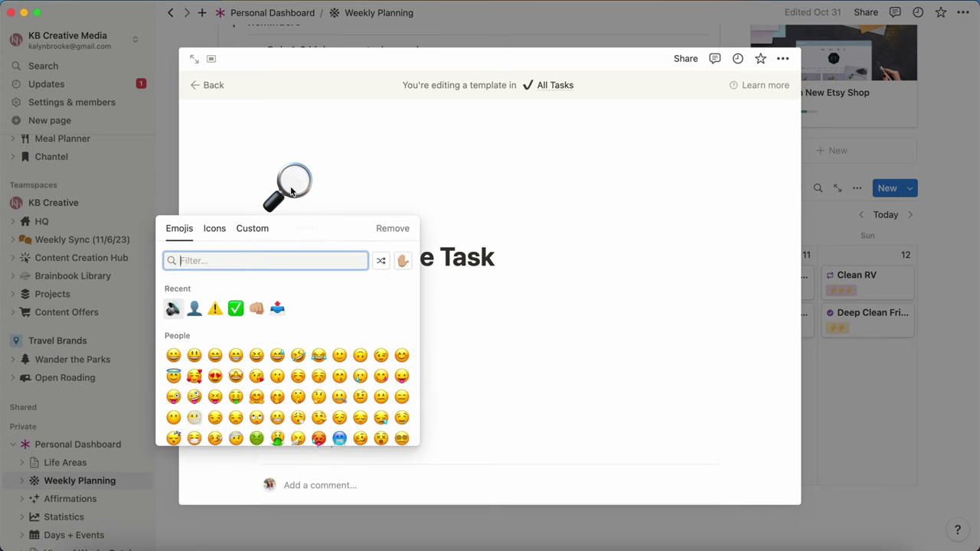
click(214, 228)
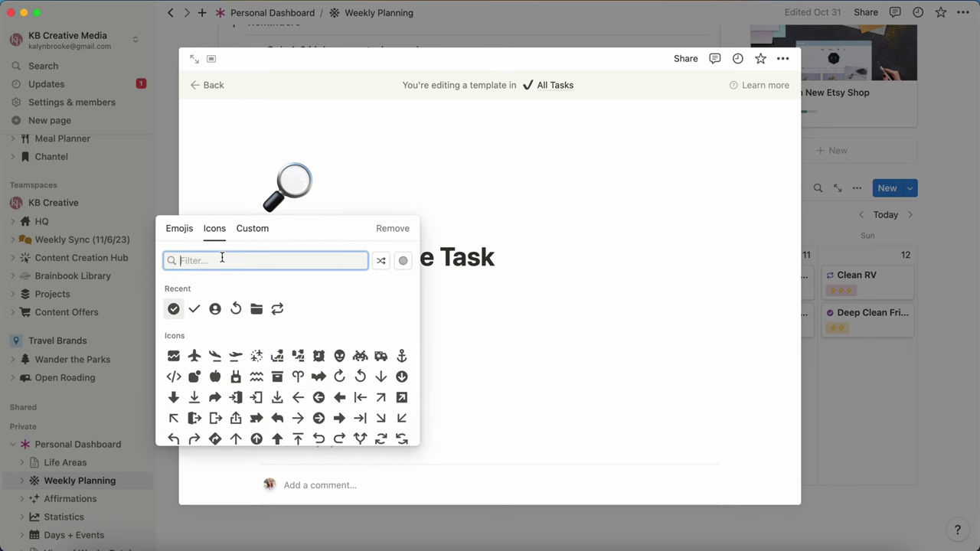
click(173, 310)
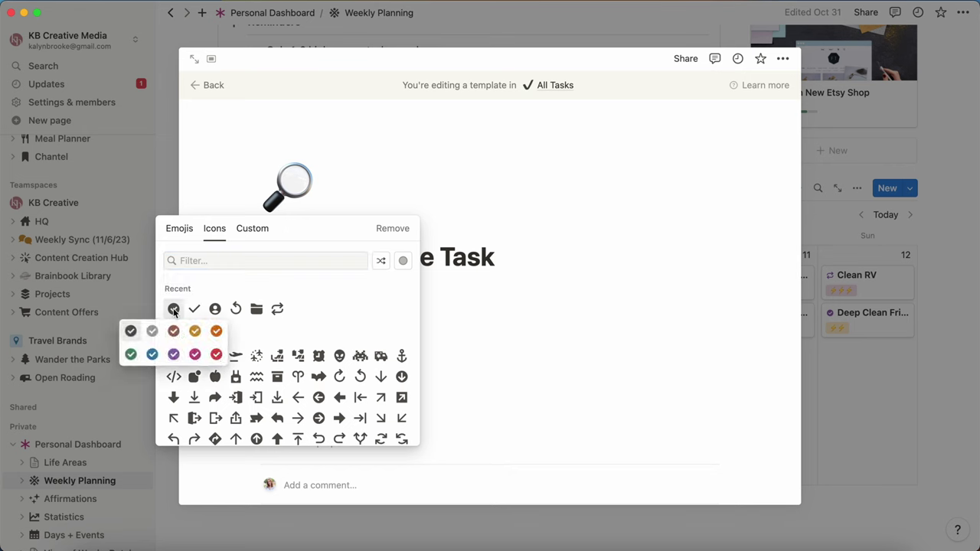
click(131, 333)
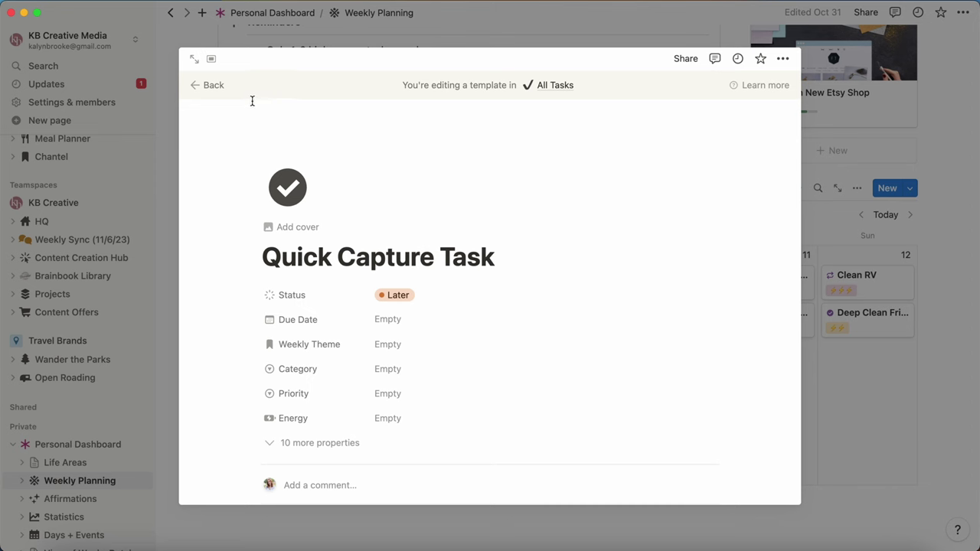
click(208, 86)
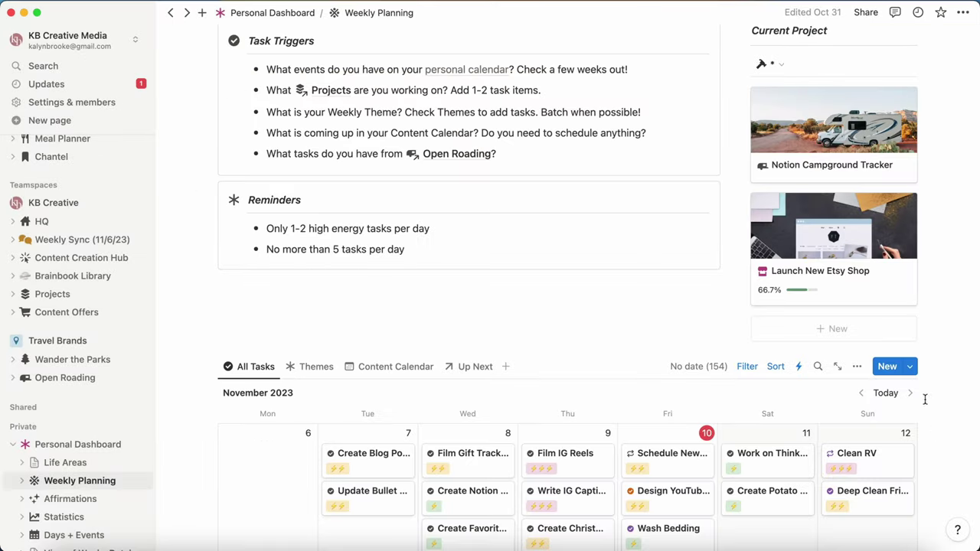
Step: Show the All Tasks templates and bring up the Quick Capture Task options menu
click(910, 366)
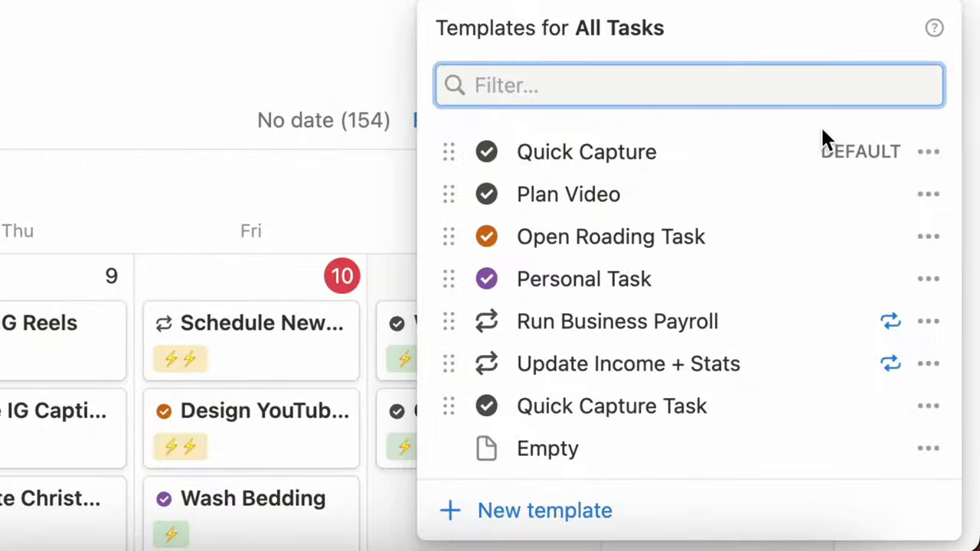
click(925, 408)
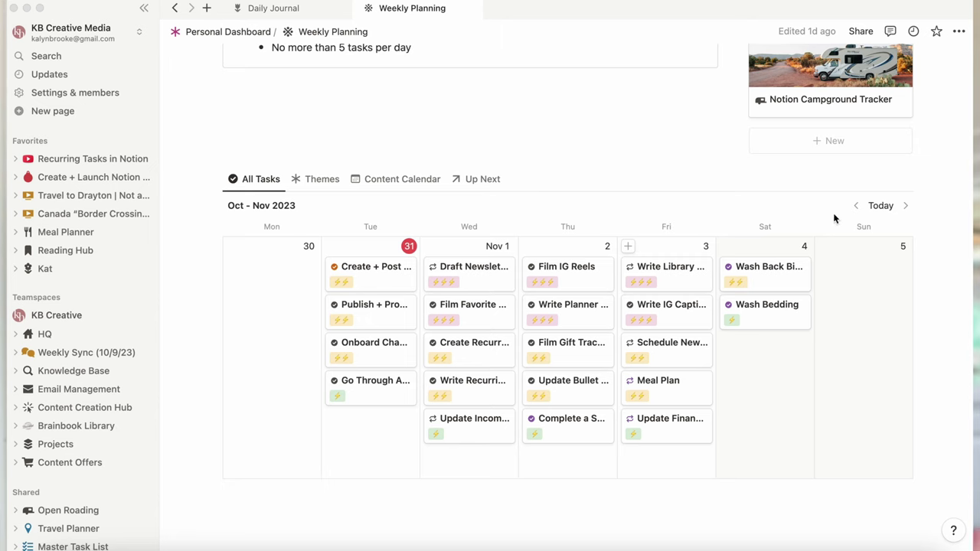
Step: Set the All Tasks calendar layout to open pages in Center peek, then preview a Saturday task
click(852, 180)
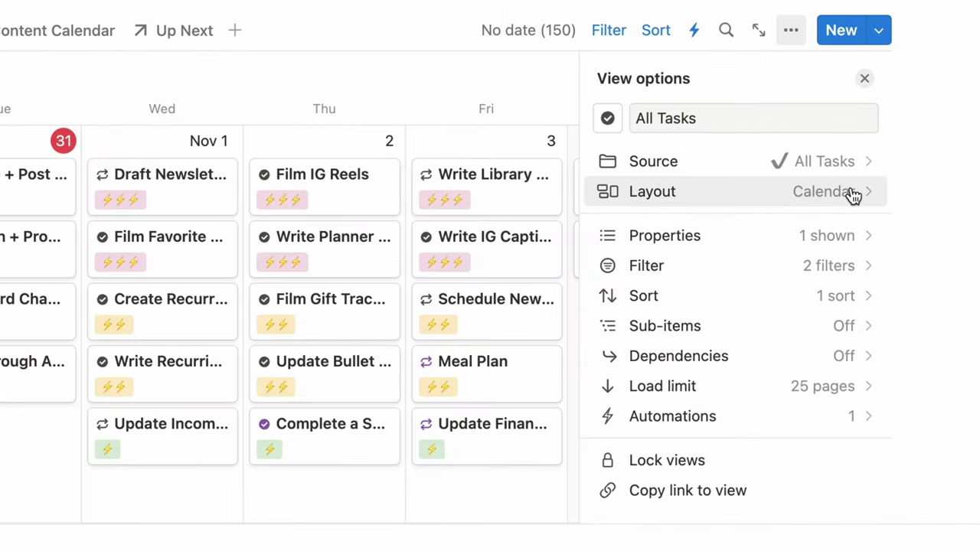
click(851, 193)
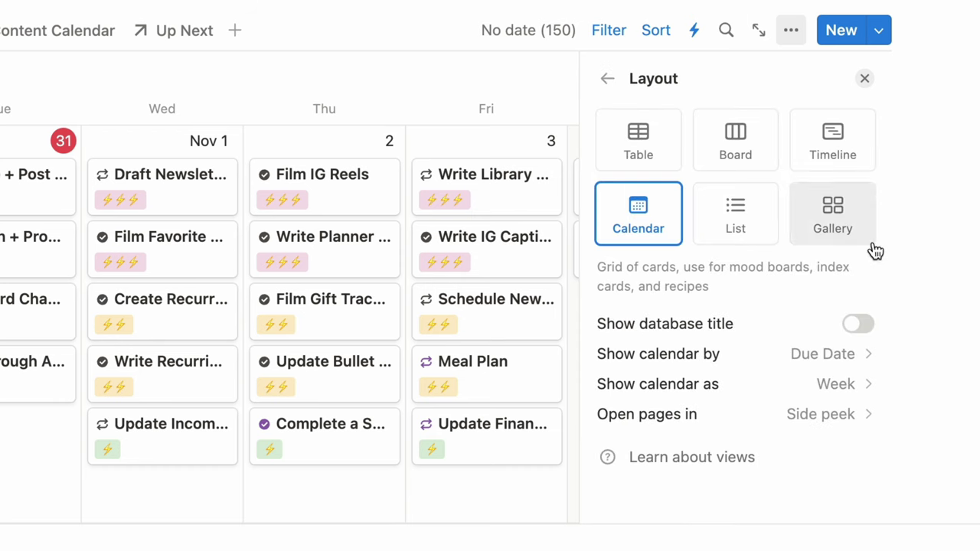
click(875, 421)
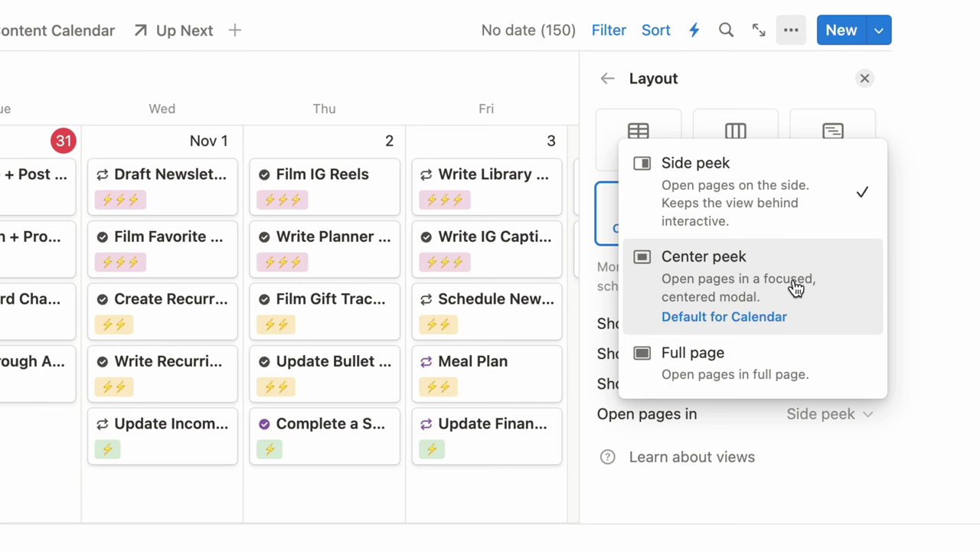
click(796, 287)
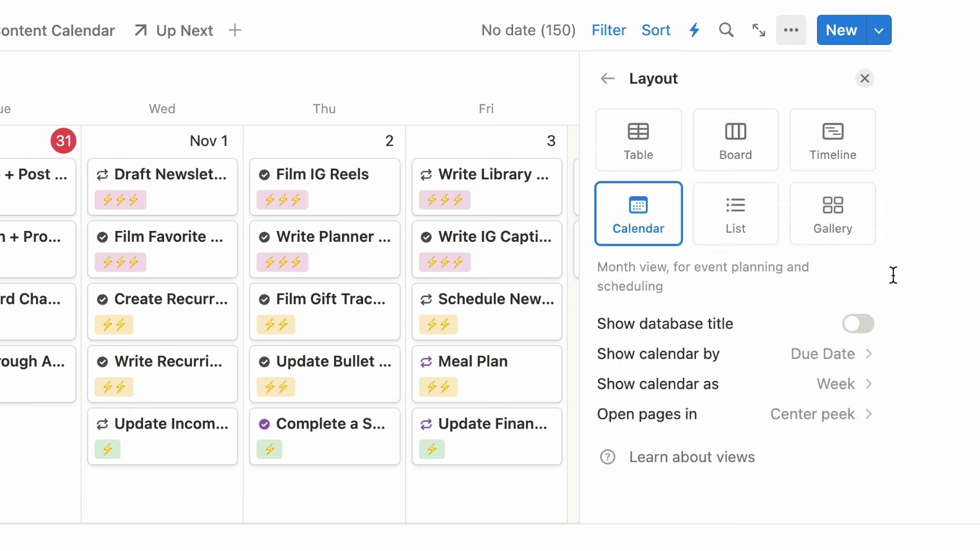
click(922, 11)
click(623, 192)
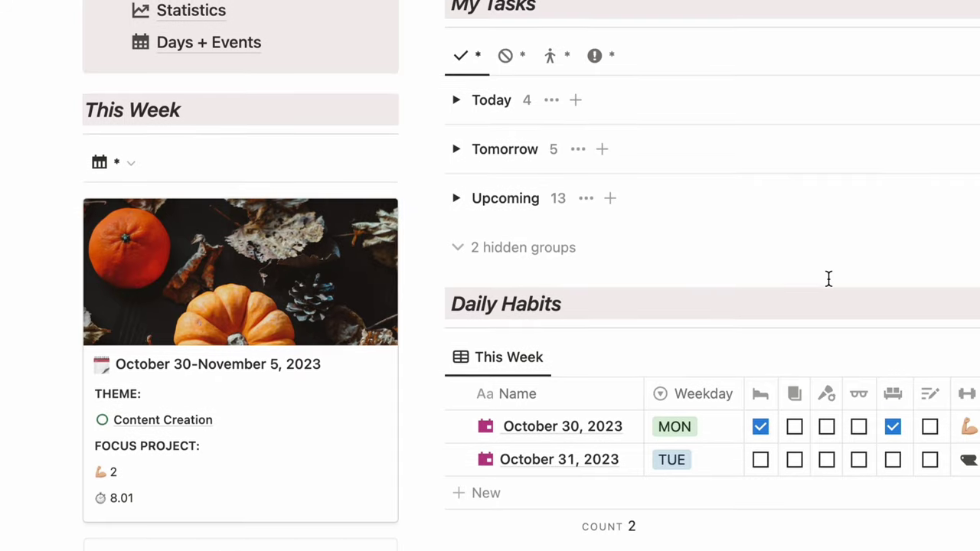
Step: Duplicate the This Week heading and divider, then drop the copy right of Reset as a new column
scroll(828, 279, down, 5)
scroll(828, 279, down, 8)
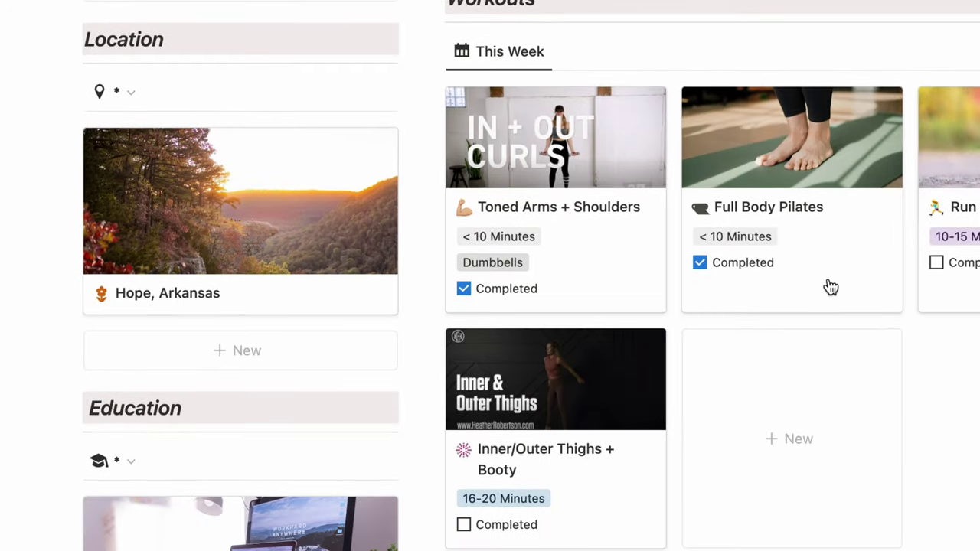
scroll(830, 287, down, 3)
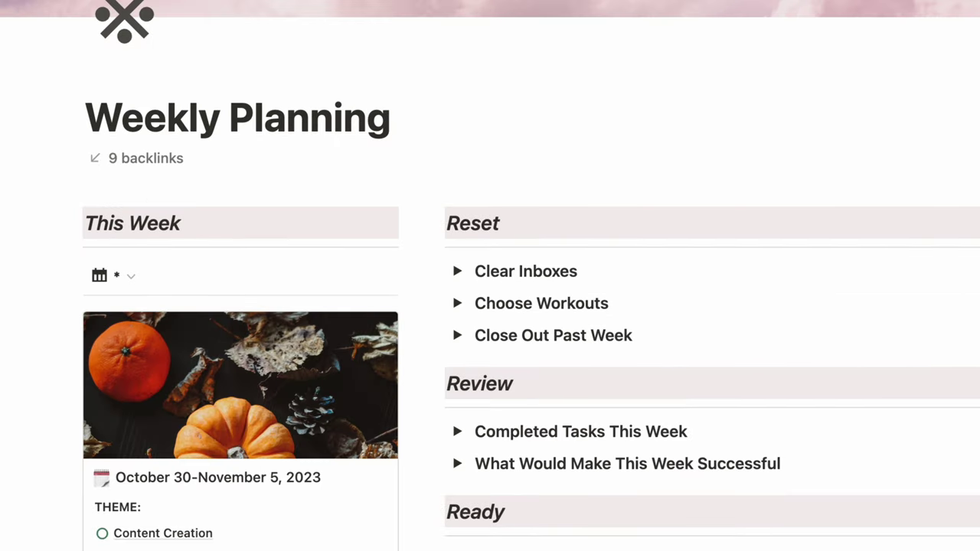
drag(34, 206, 103, 236)
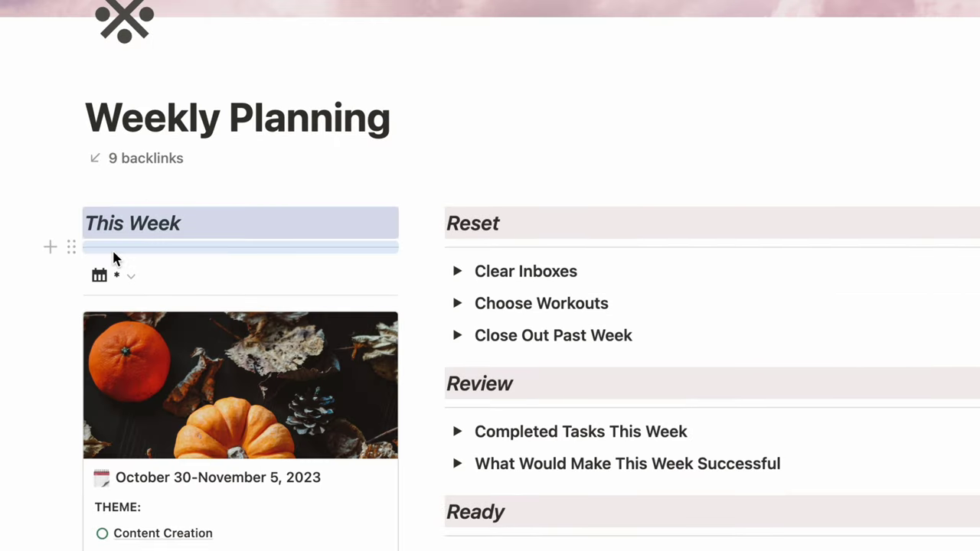
key(ctrl+d)
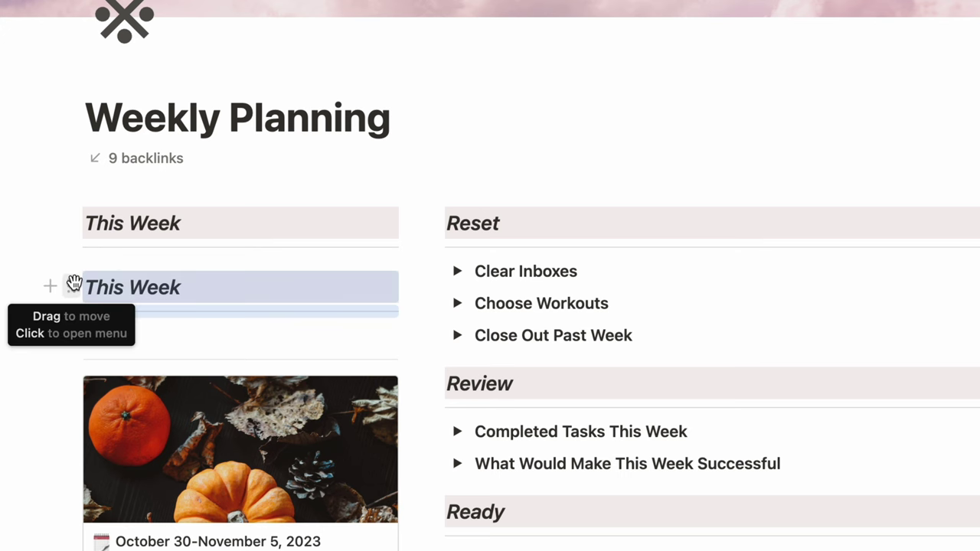
drag(74, 284, 979, 221)
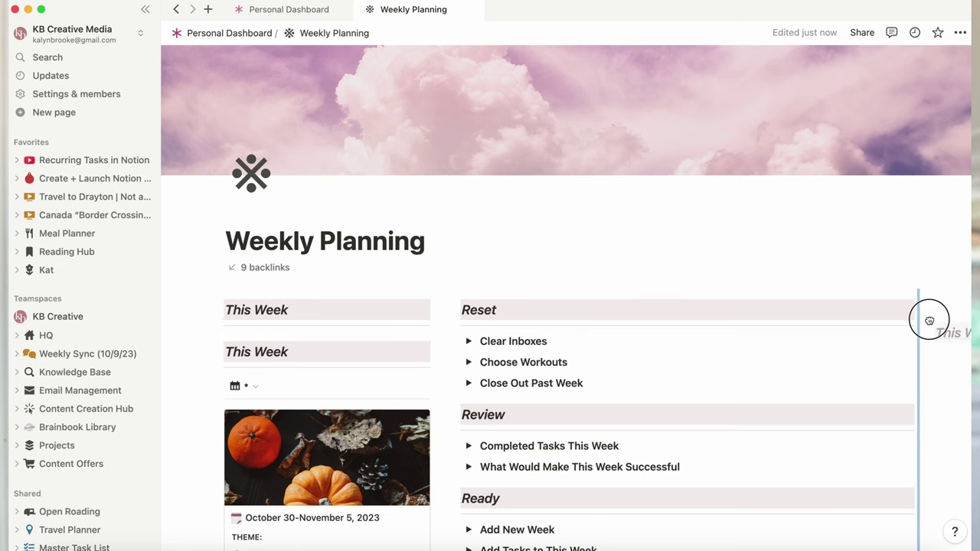
drag(929, 321, 929, 317)
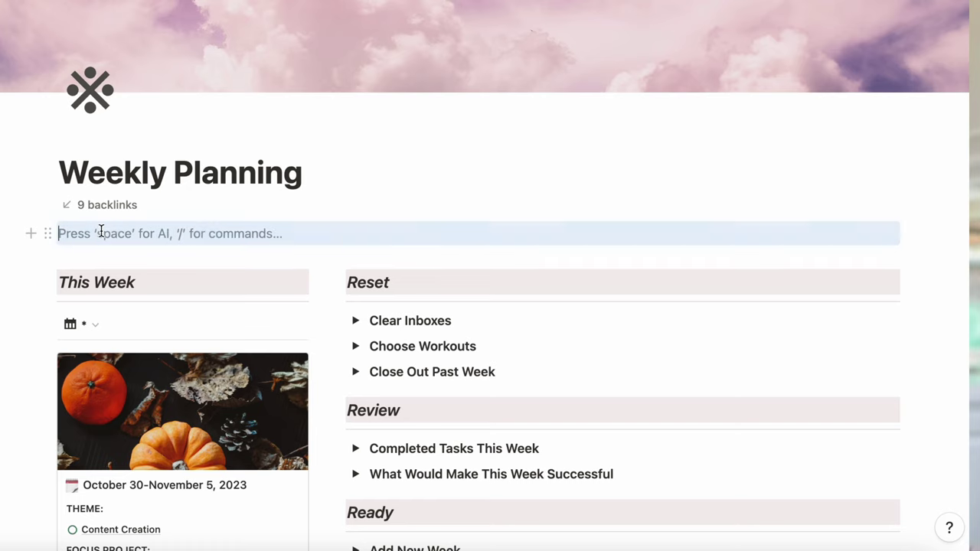
Step: Insert a 4-column block on the empty line with /4
click(101, 231)
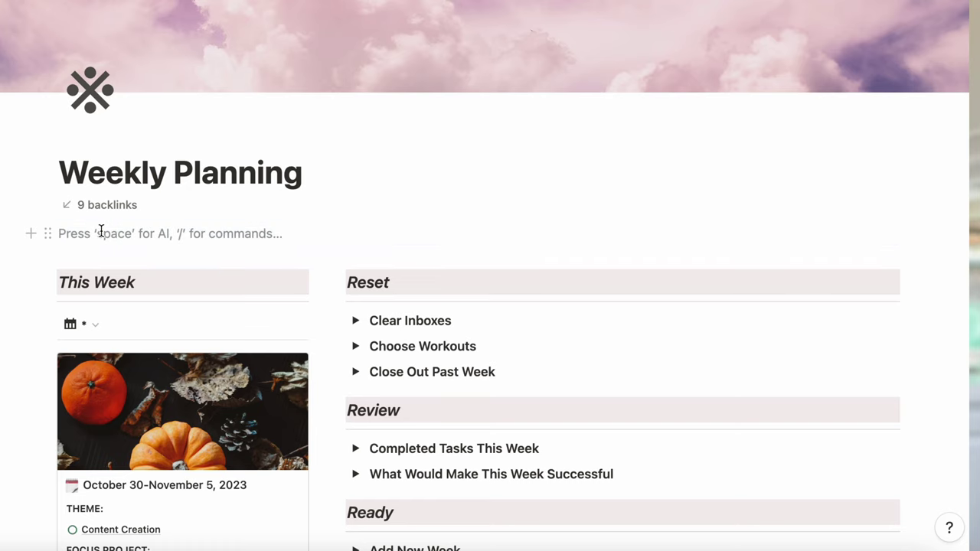
text(/4)
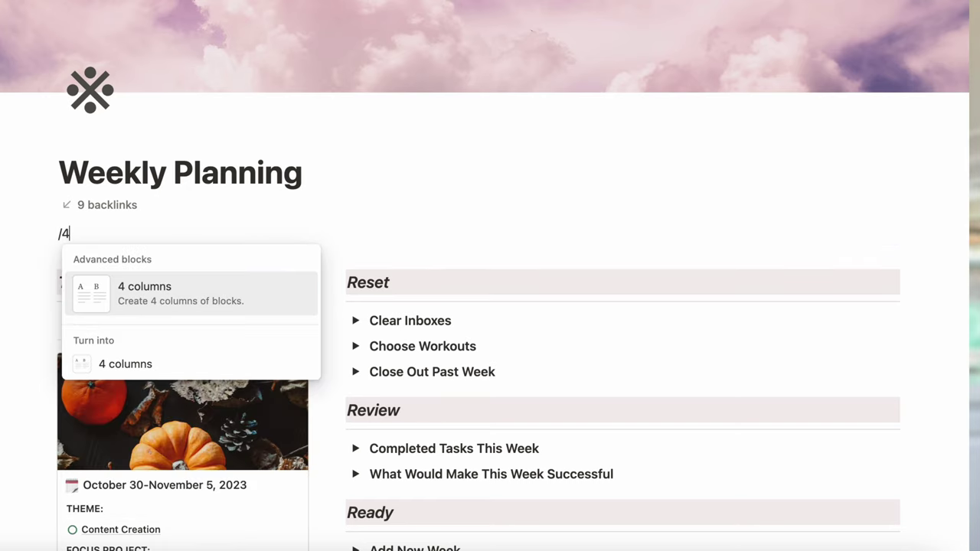
click(145, 295)
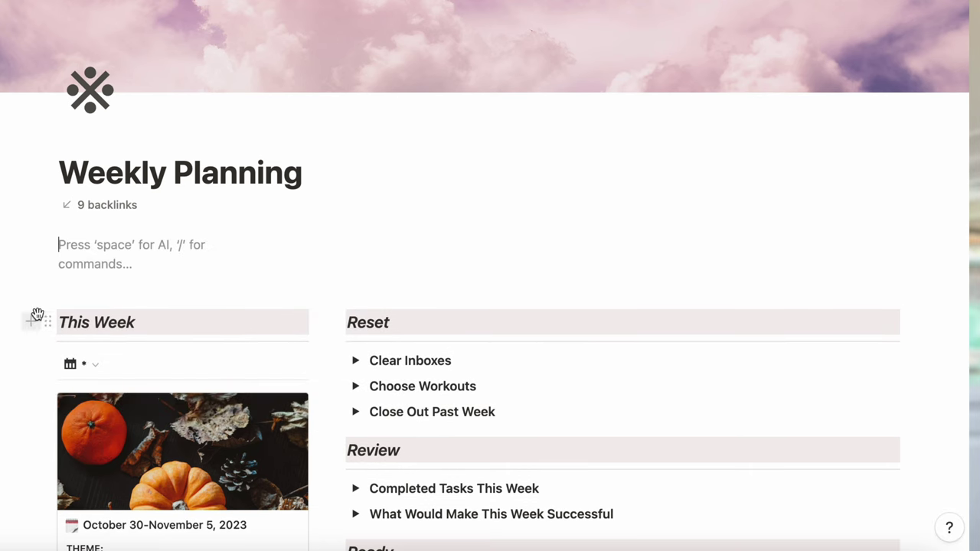
Step: Move This Week, Reset and Clear Inboxes into adjacent columns
drag(46, 323, 67, 239)
drag(335, 339, 349, 238)
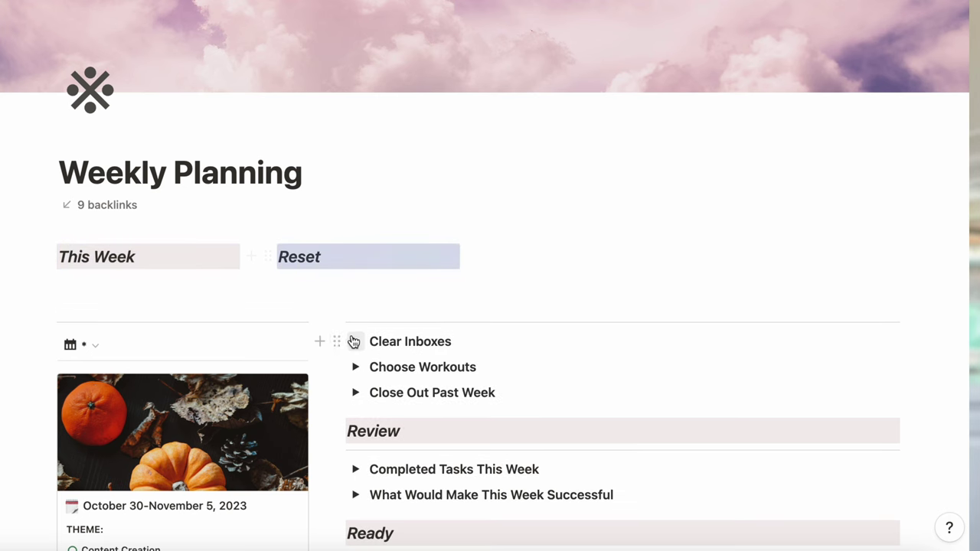
drag(336, 339, 511, 247)
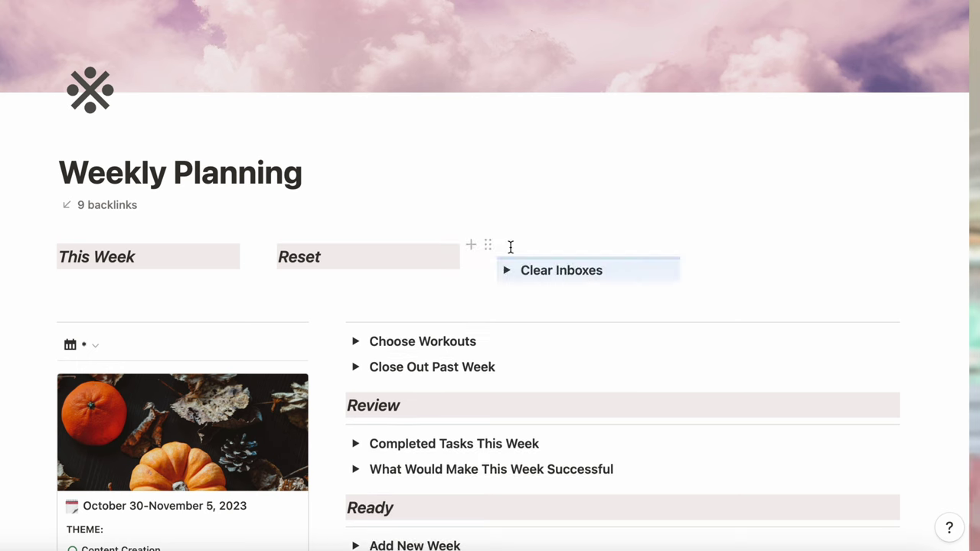
click(577, 245)
click(306, 282)
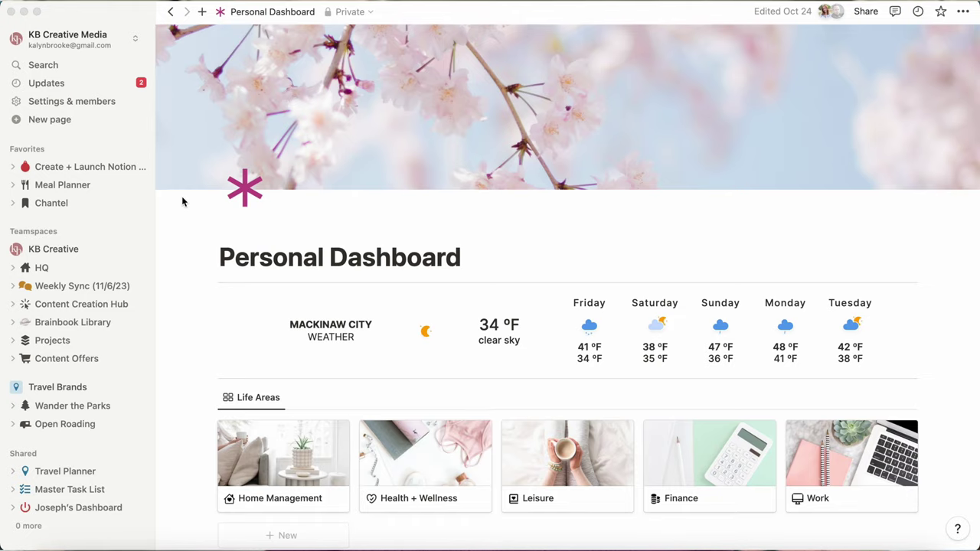
scroll(181, 196, down, 10)
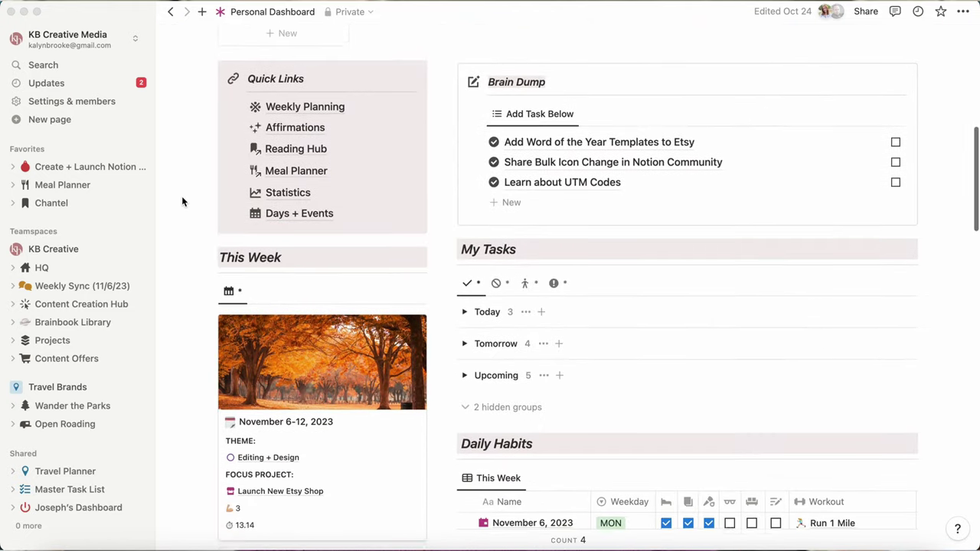
Step: Go to the Content Creation Hub page from the sidebar
click(97, 305)
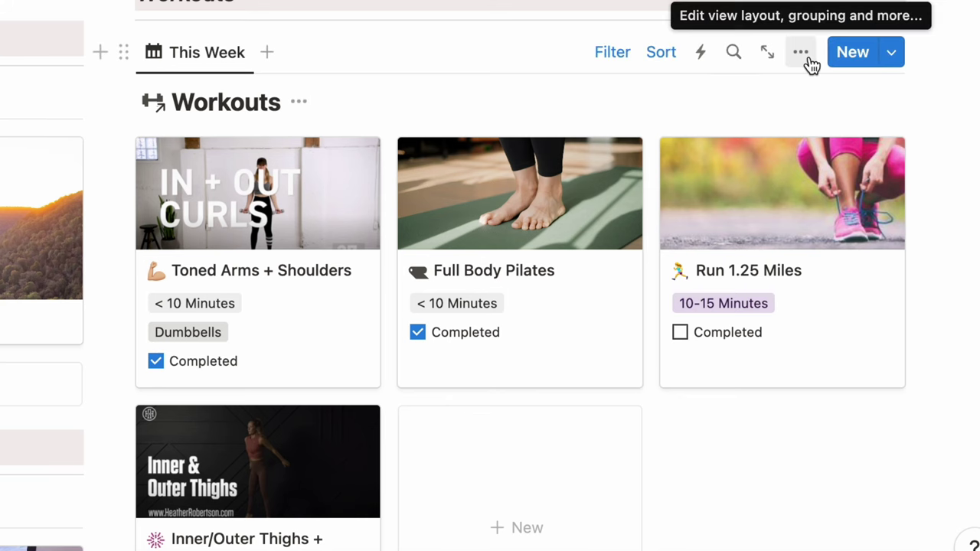
Step: Hide the Workouts gallery title, copy a book cover's image address, and add a Currently Reading book
click(805, 59)
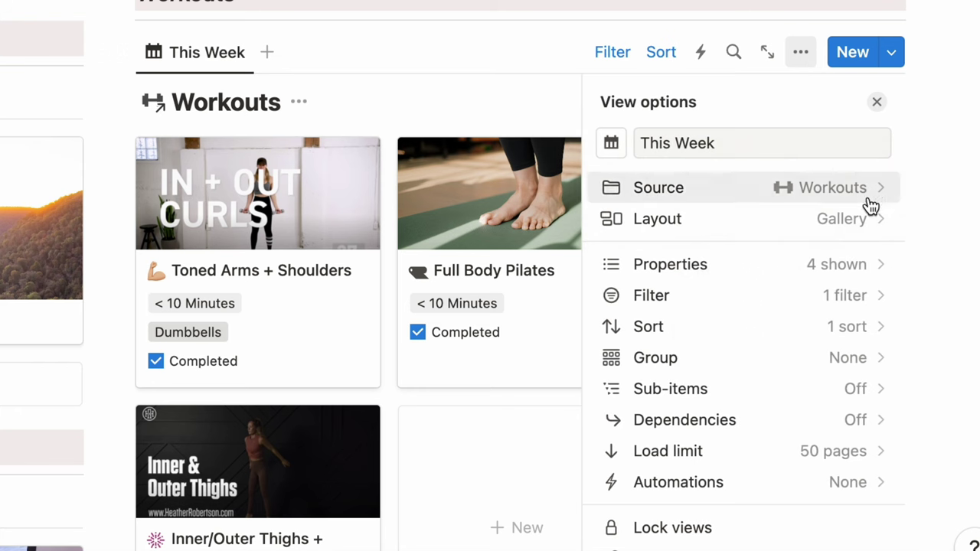
click(870, 225)
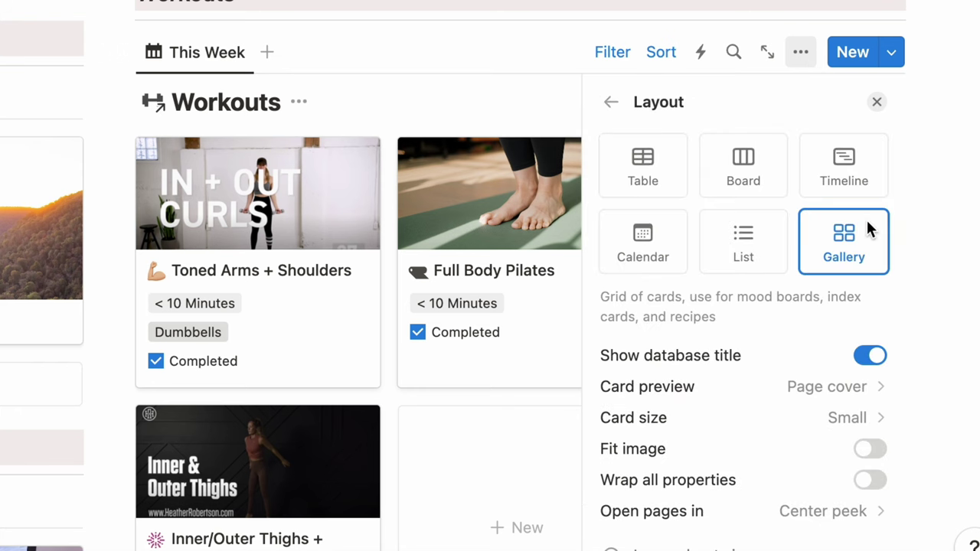
click(873, 356)
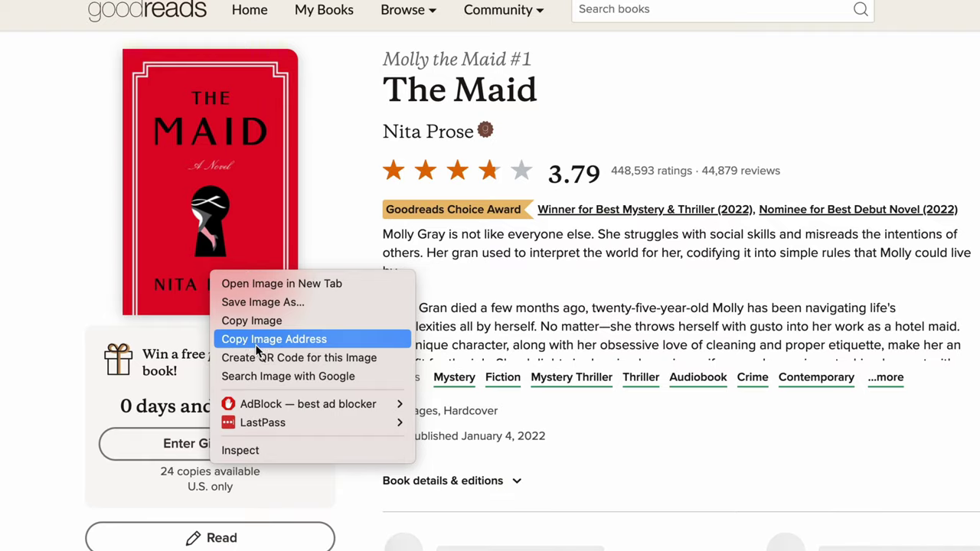
click(258, 346)
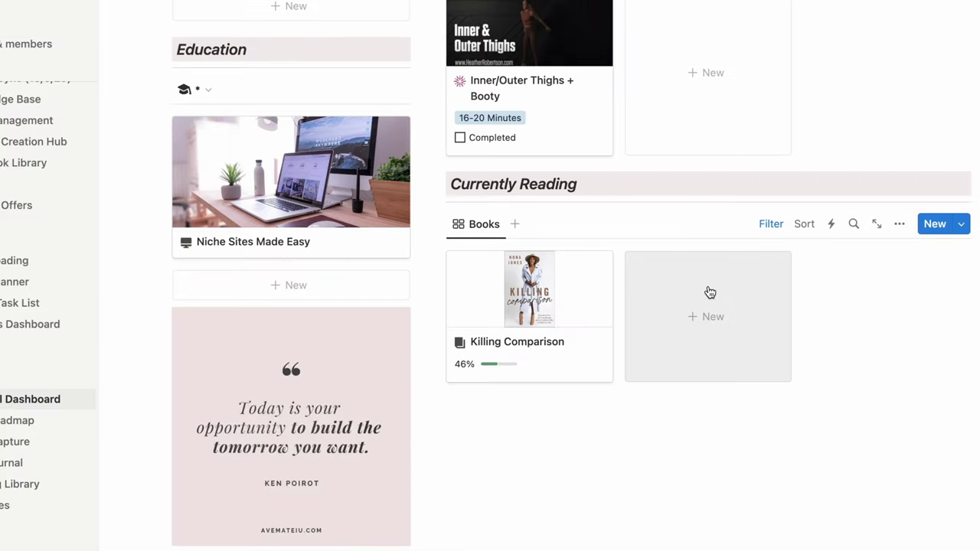
click(707, 291)
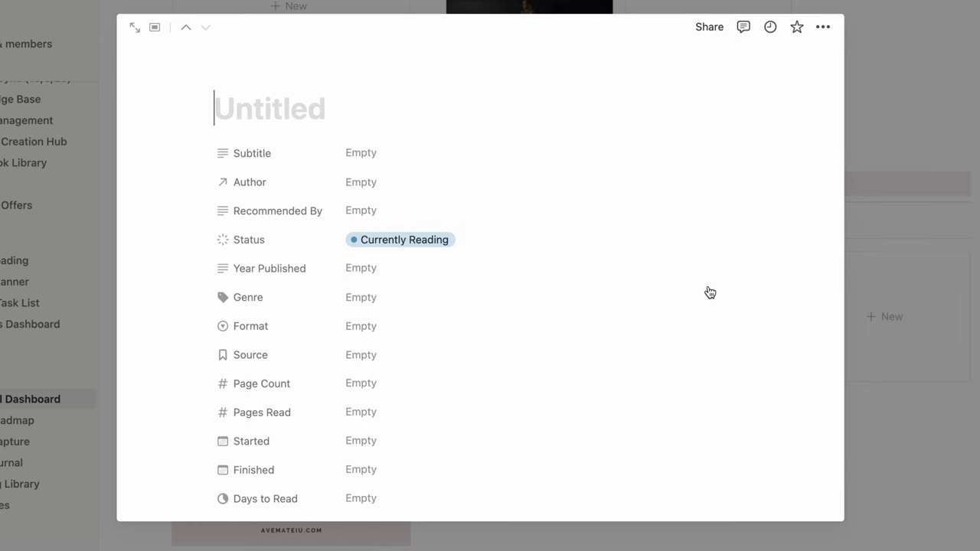
Step: Set the new book page's cover to the copied web image link
mouse_move(333, 84)
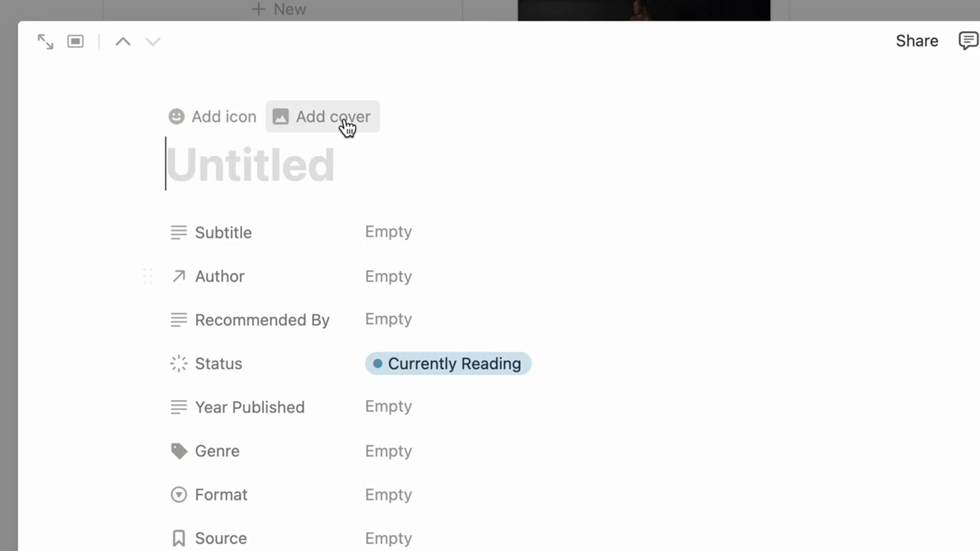
click(322, 119)
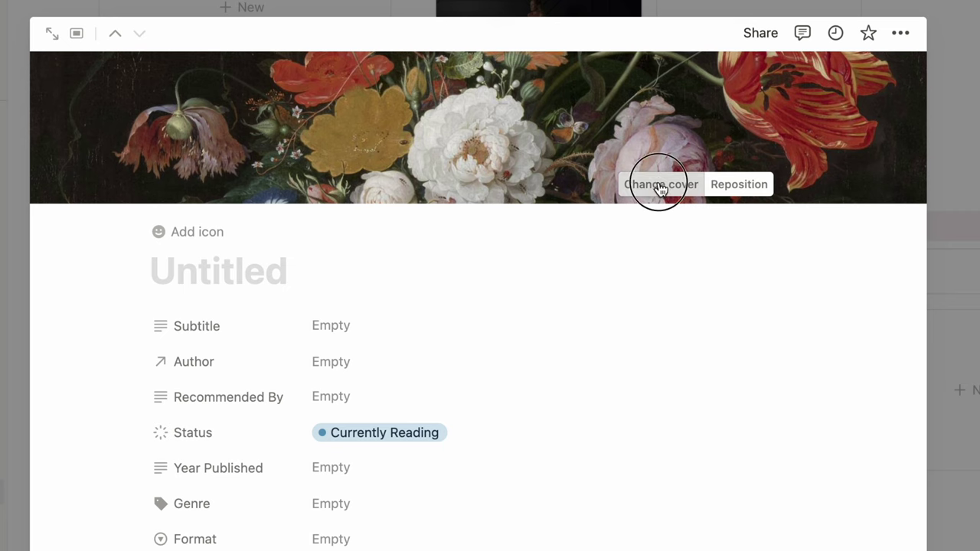
click(660, 186)
click(555, 220)
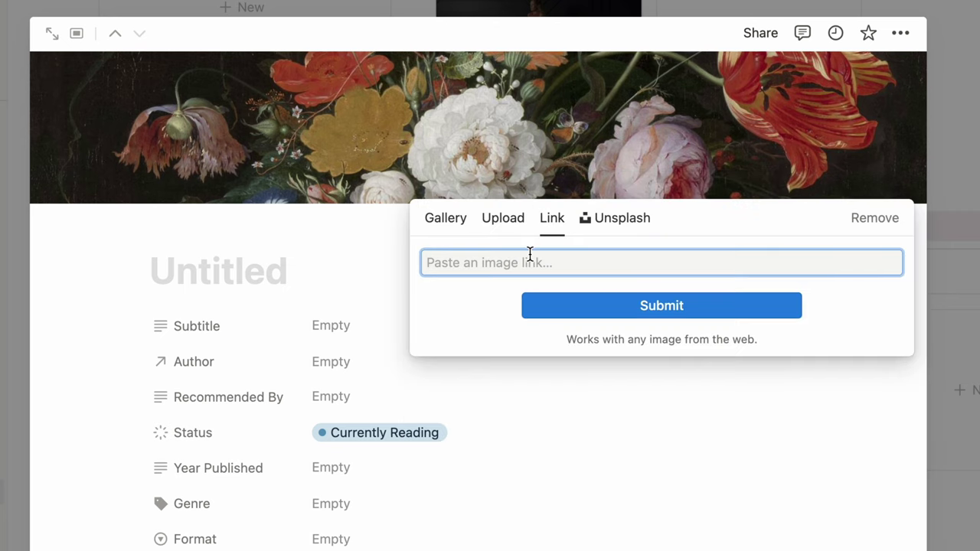
click(514, 274)
click(591, 306)
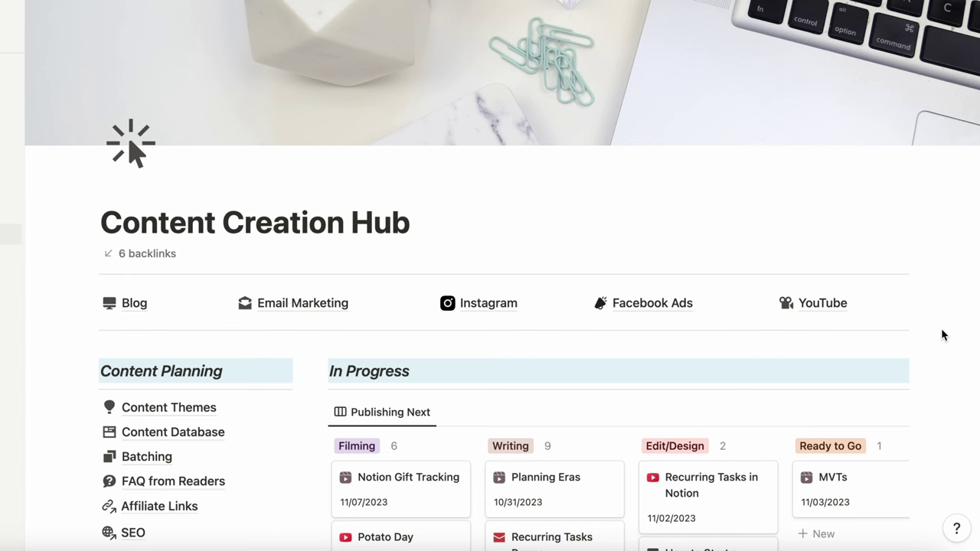
Step: Turn on Color columns in the Publishing Next board's Group settings
scroll(942, 334, down, 5)
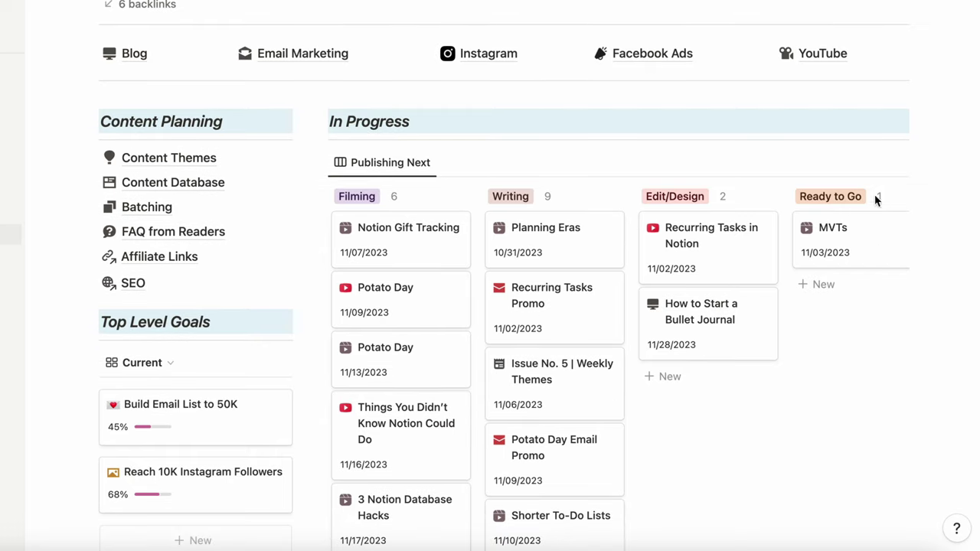
click(840, 163)
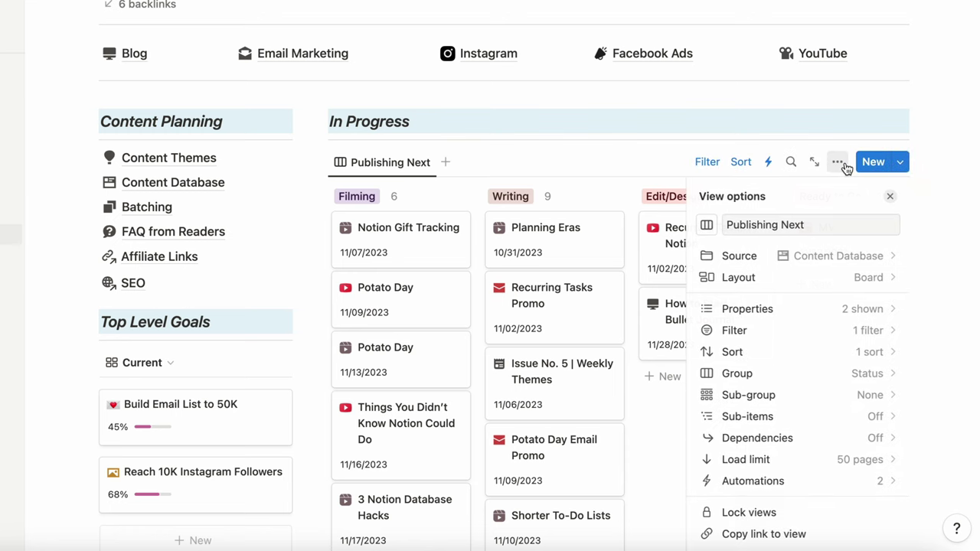
click(873, 373)
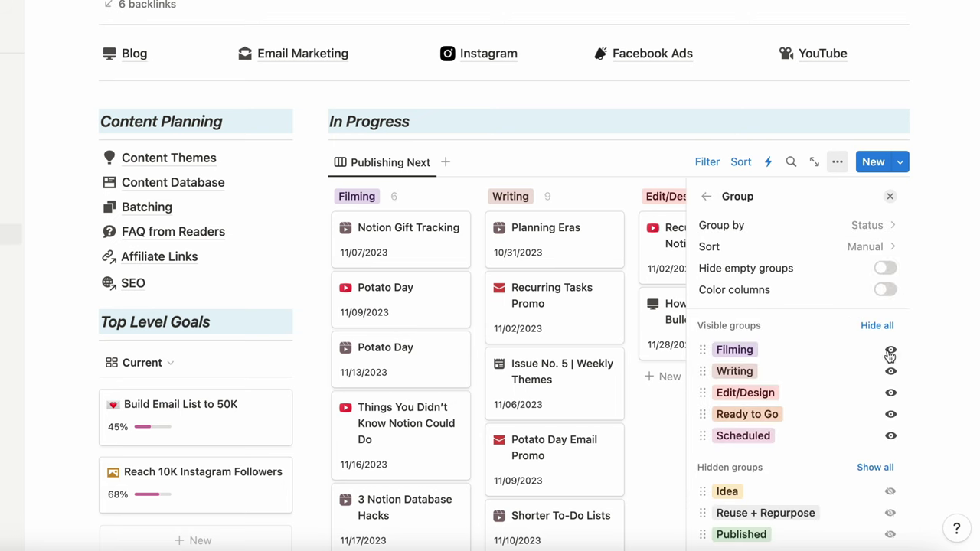
click(886, 291)
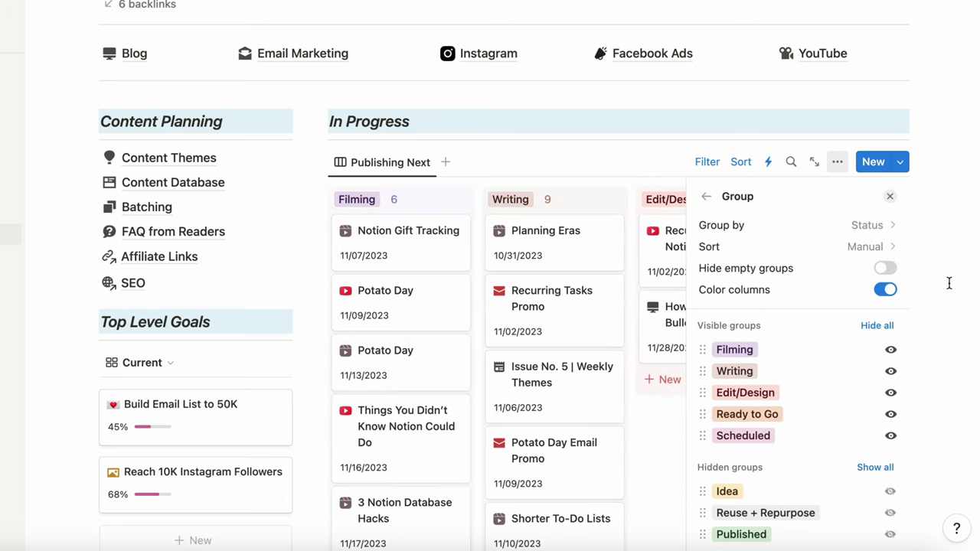
click(968, 116)
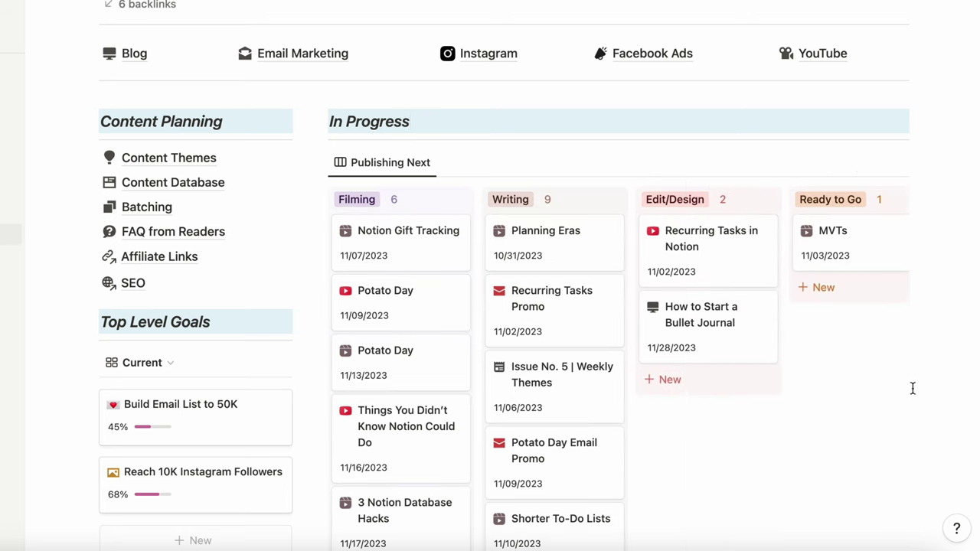
scroll(911, 388, down, 3)
scroll(909, 387, up, 3)
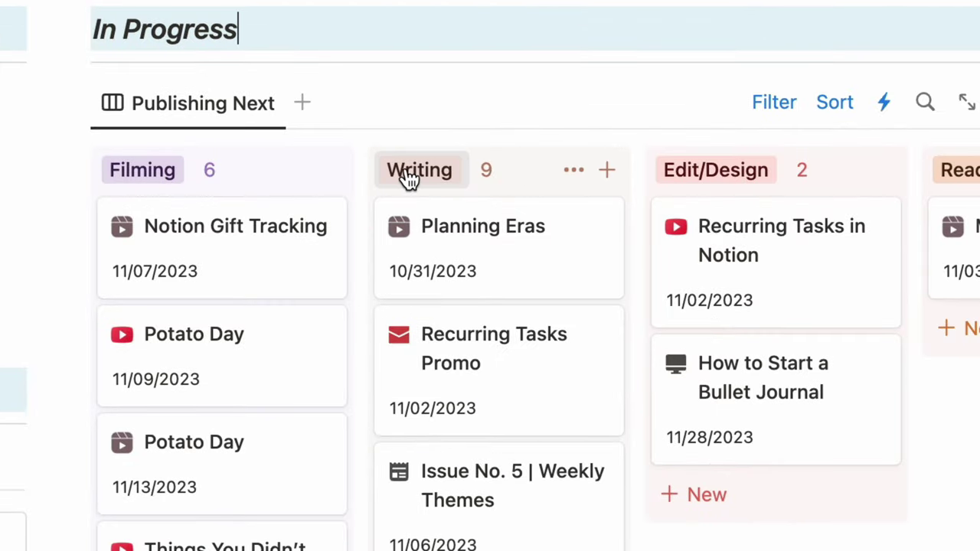
Step: Bring up the colour choices for the board's Writing column
click(408, 174)
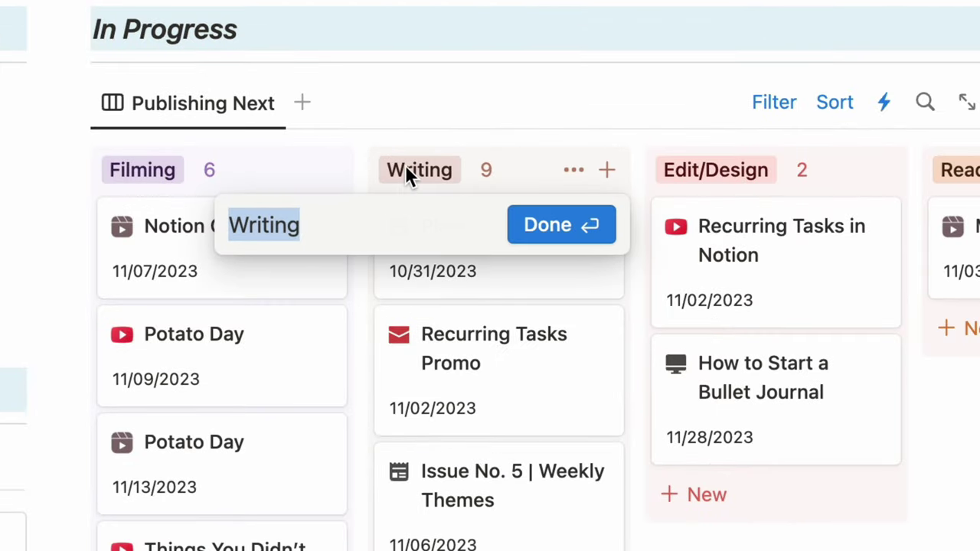
click(456, 145)
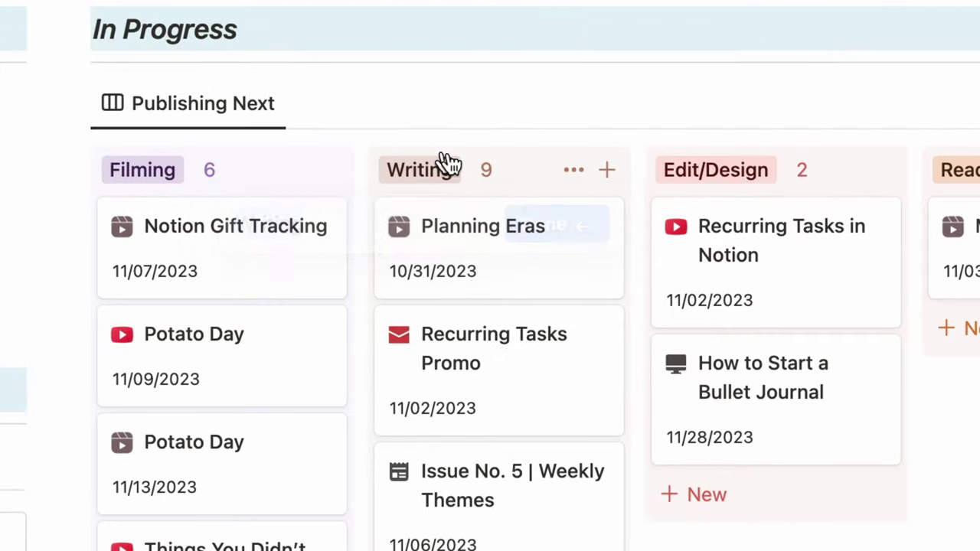
click(575, 170)
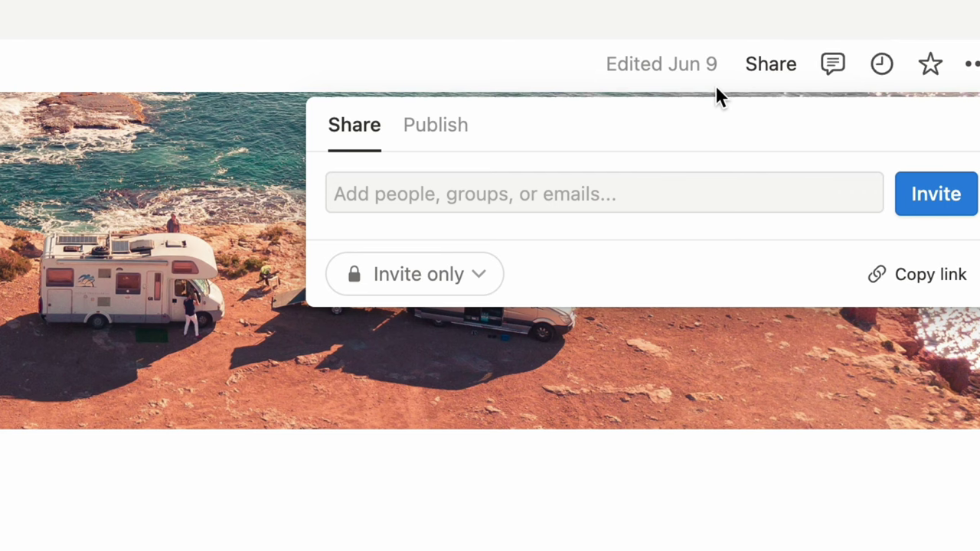
Step: Invite a person from the Suggested list to the campervan page
click(445, 186)
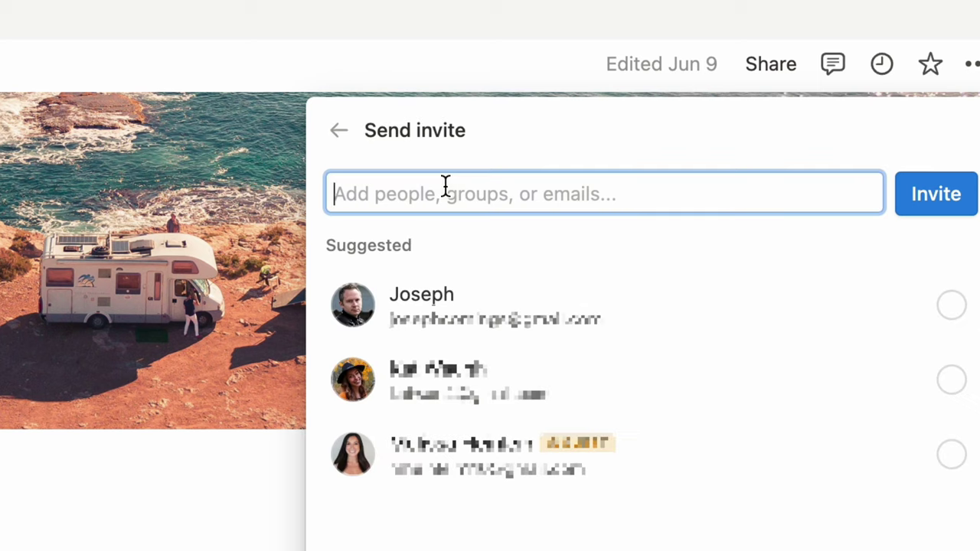
click(493, 320)
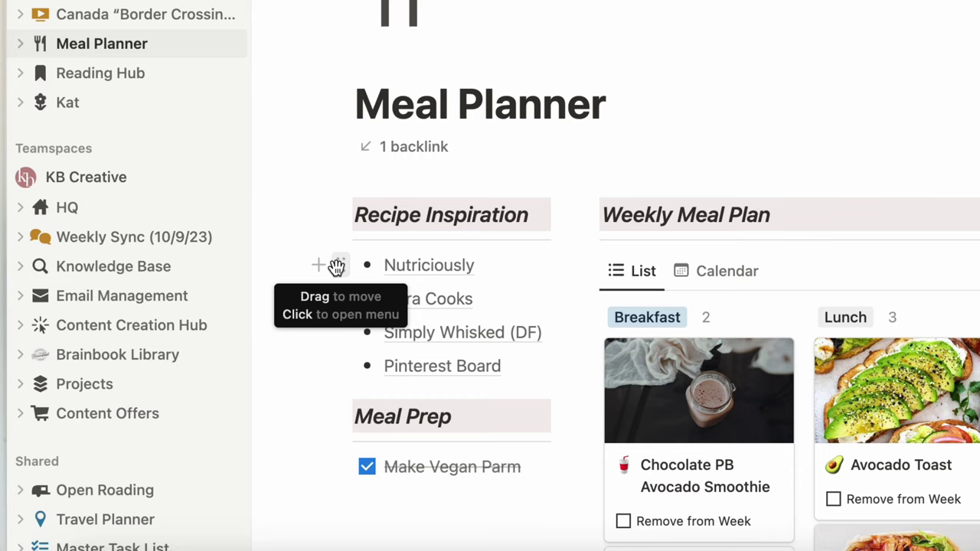
Step: Switch the Recipe Inspiration list bullets to the Circle format
click(337, 266)
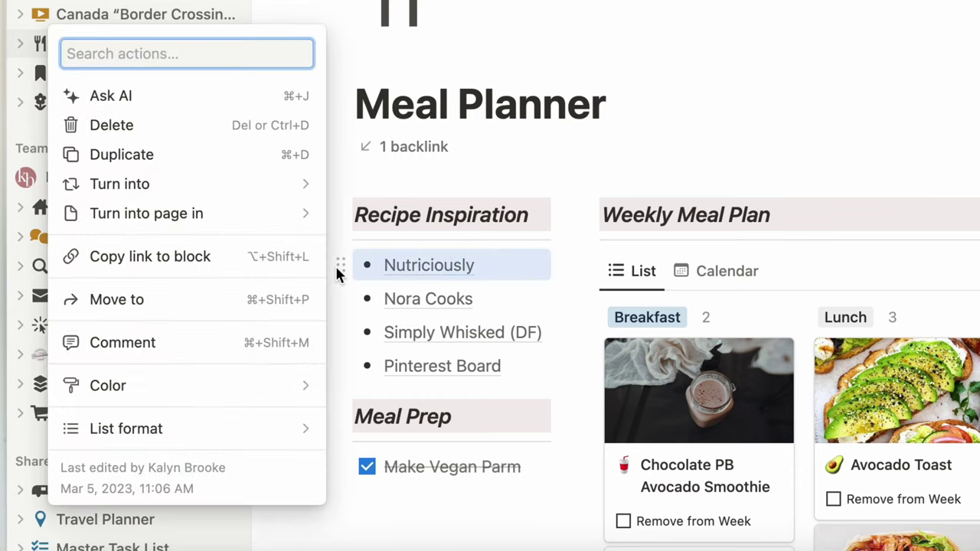
mouse_move(265, 434)
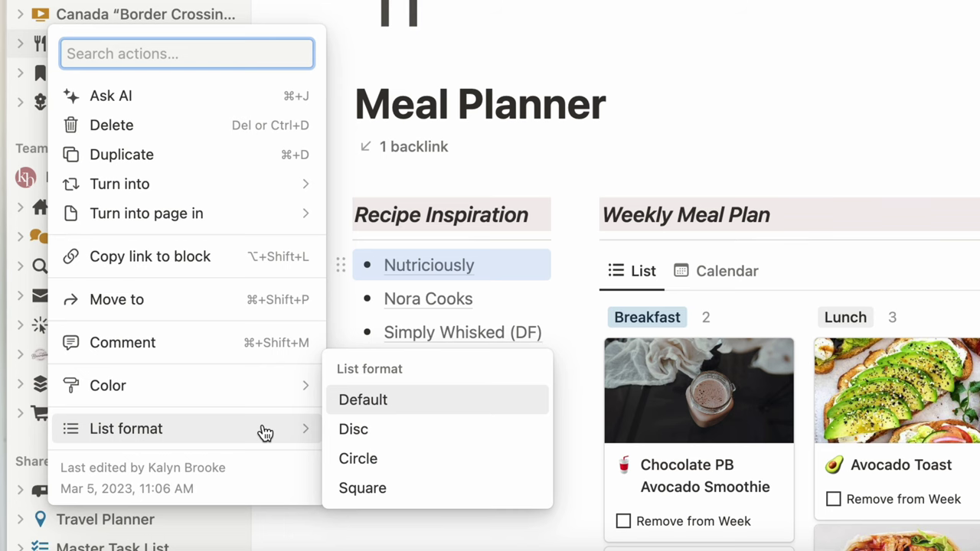
click(370, 461)
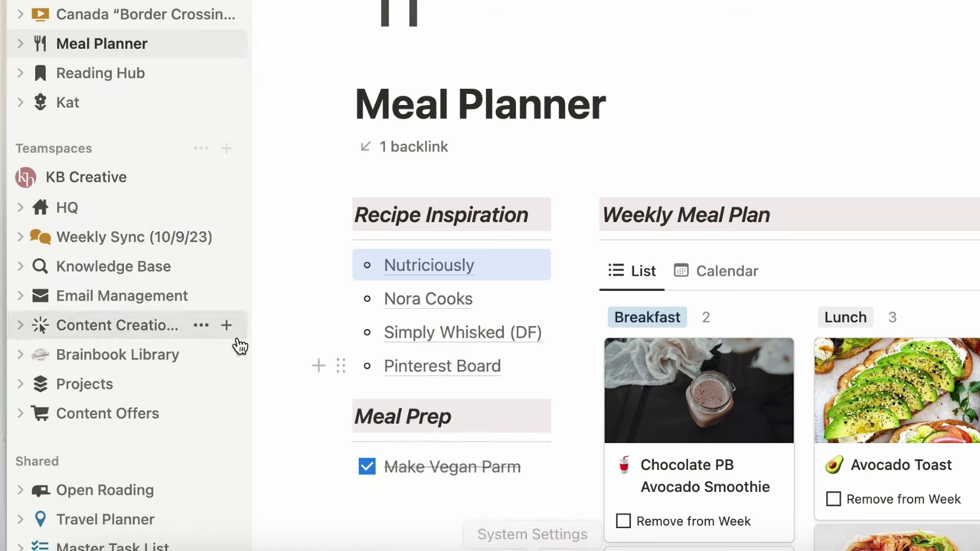
click(280, 367)
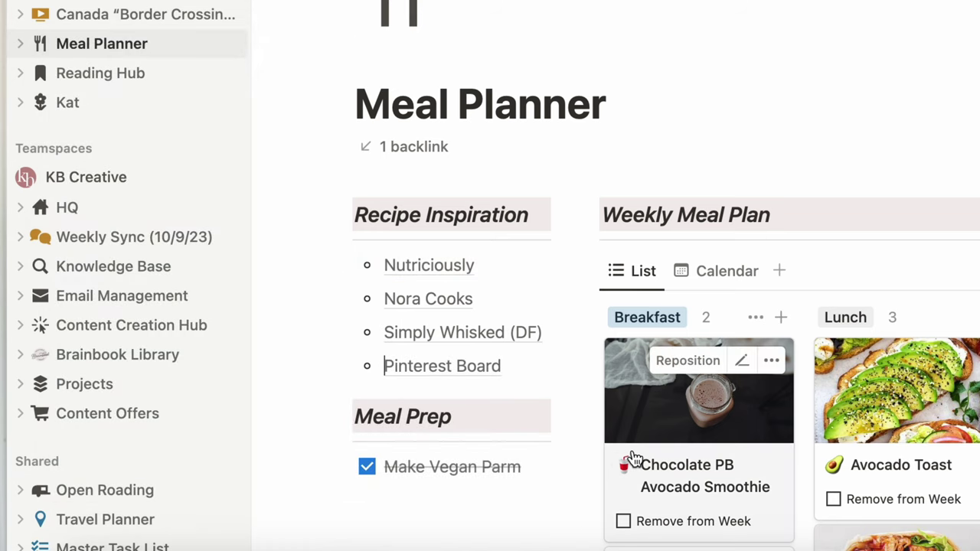
Step: Reset the list bullets to Default, then change them to the Disc format
click(341, 264)
mouse_move(219, 431)
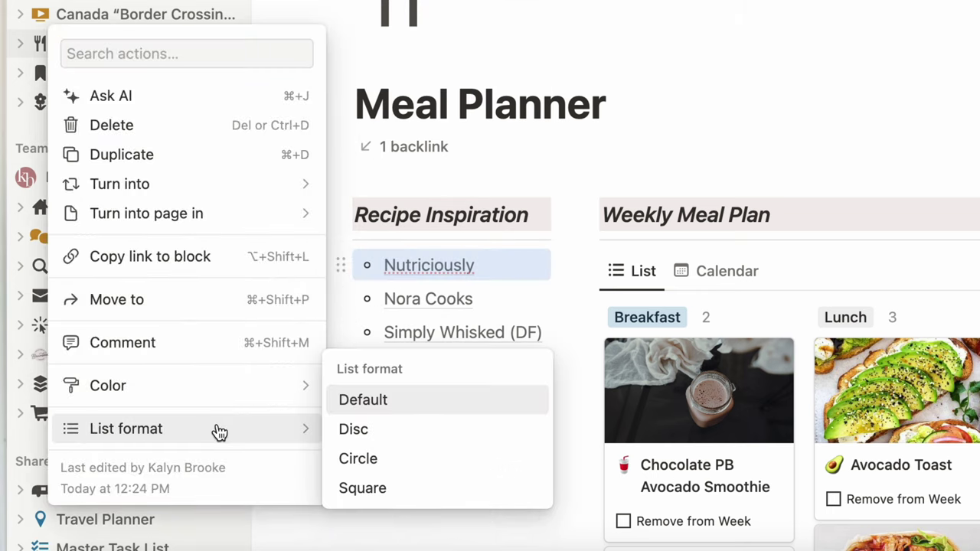
click(353, 402)
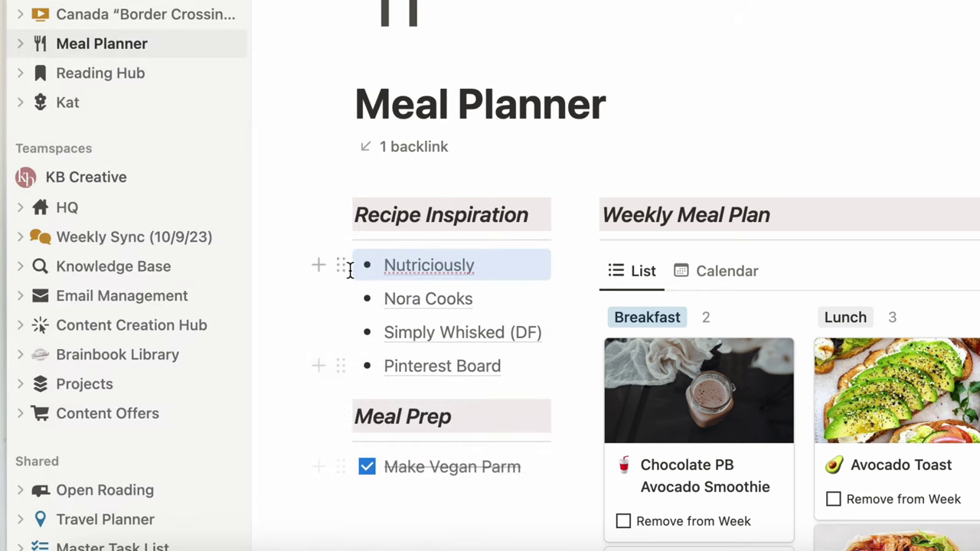
click(341, 265)
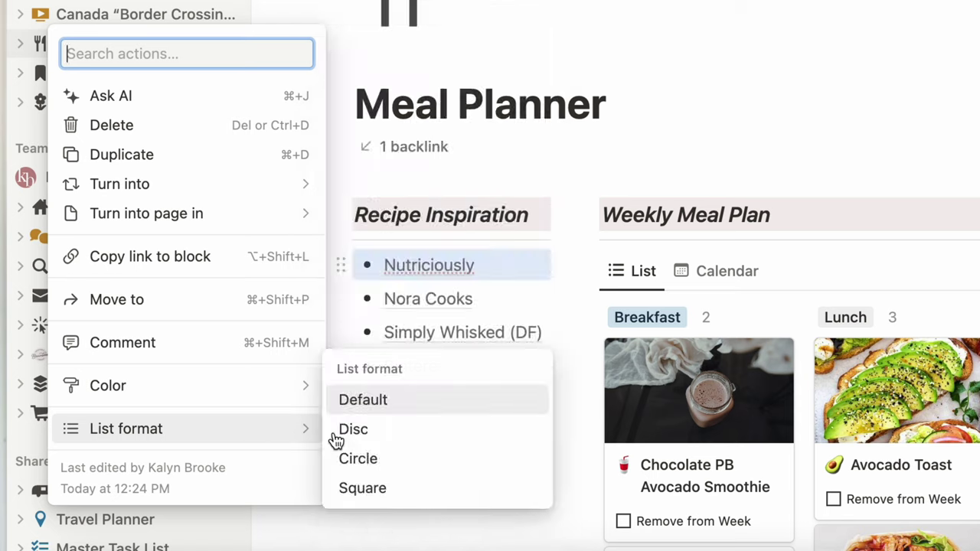
click(367, 432)
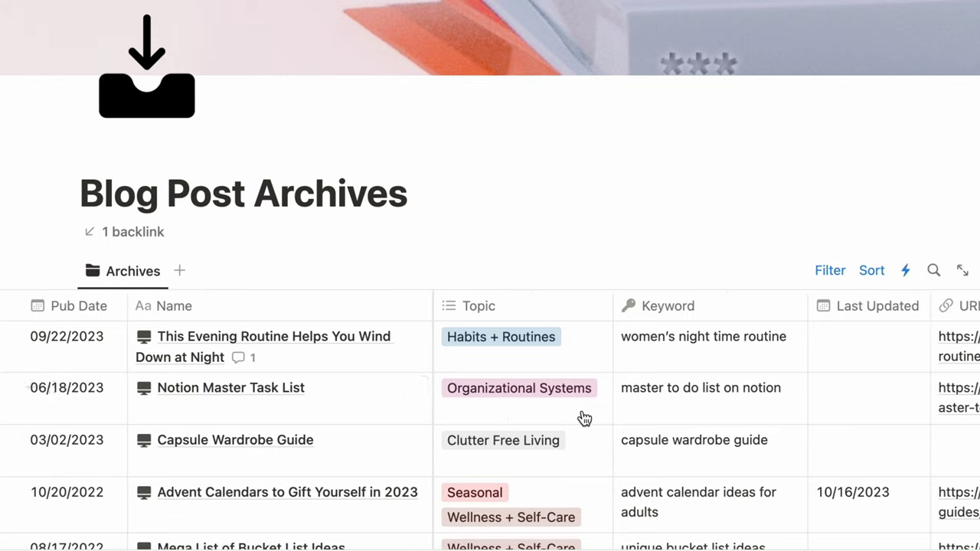
Step: Freeze the Archives table up to the Name column and test by scrolling sideways
scroll(584, 418, right, 5)
scroll(629, 417, left, 5)
scroll(629, 417, right, 5)
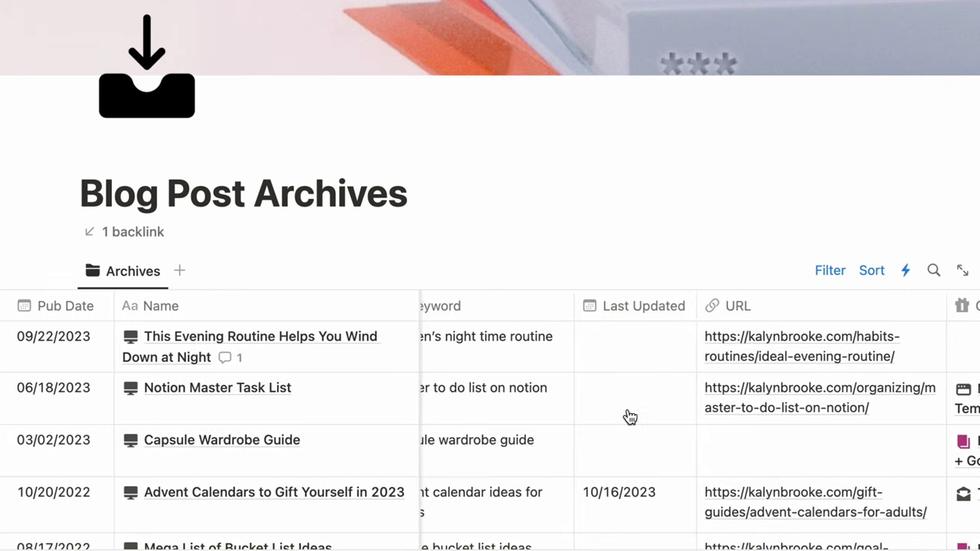
scroll(629, 418, left, 6)
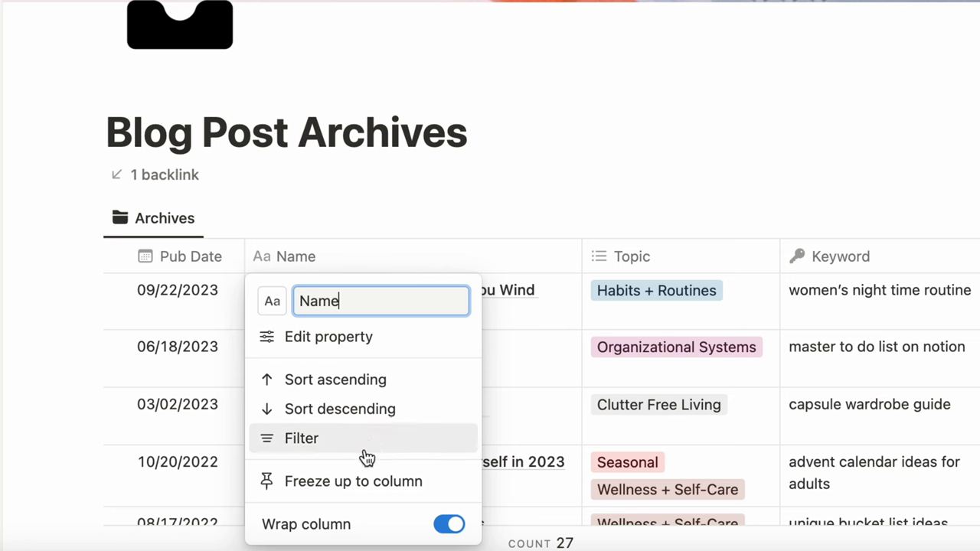
click(355, 488)
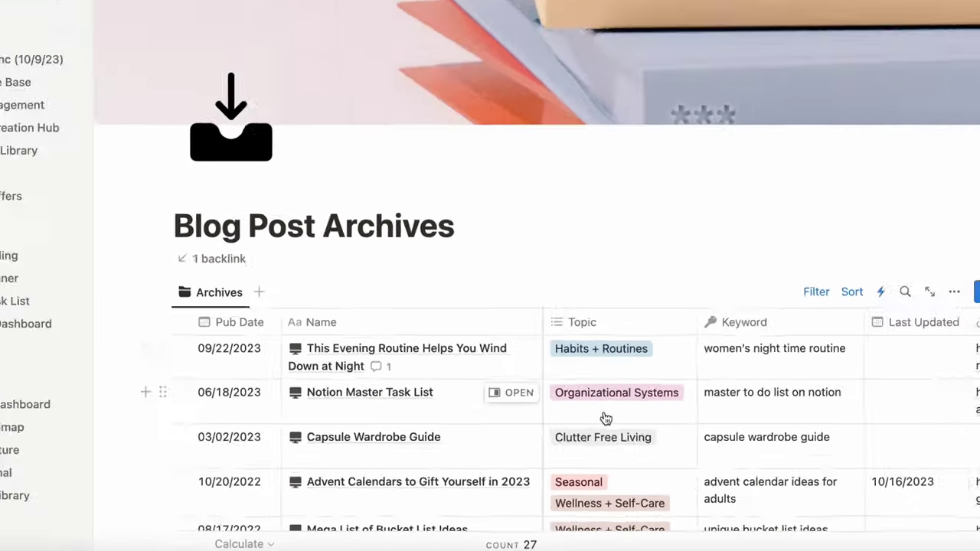
scroll(567, 444, right, 5)
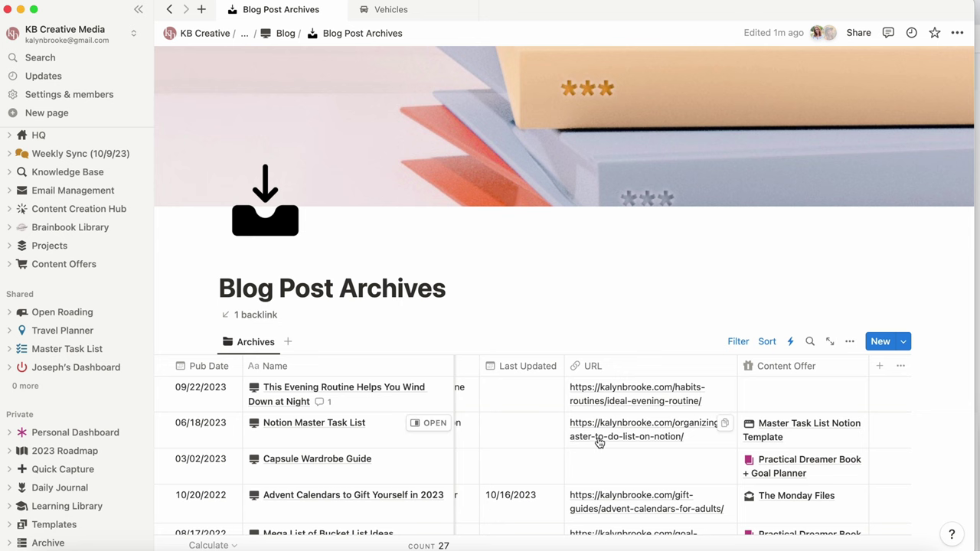
scroll(599, 443, left, 5)
scroll(599, 443, right, 3)
scroll(600, 442, left, 6)
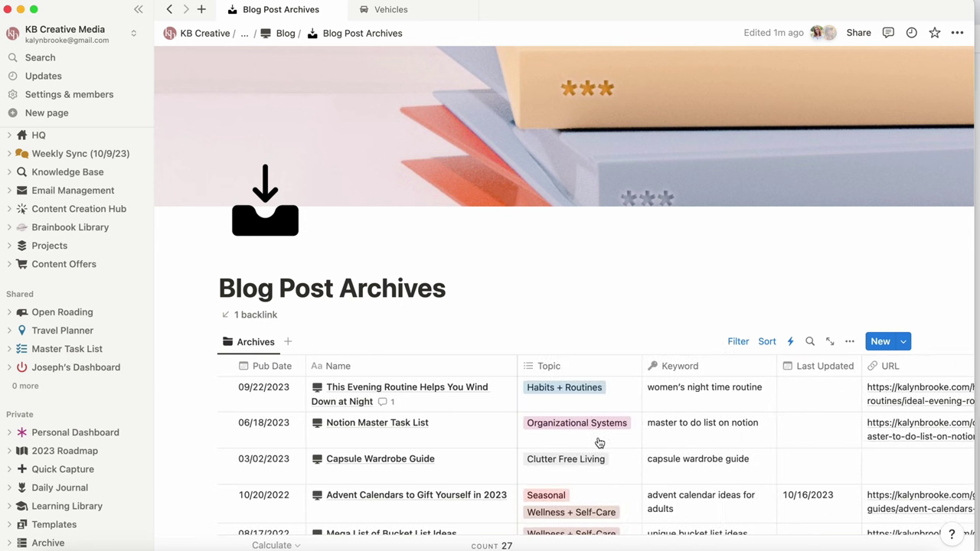